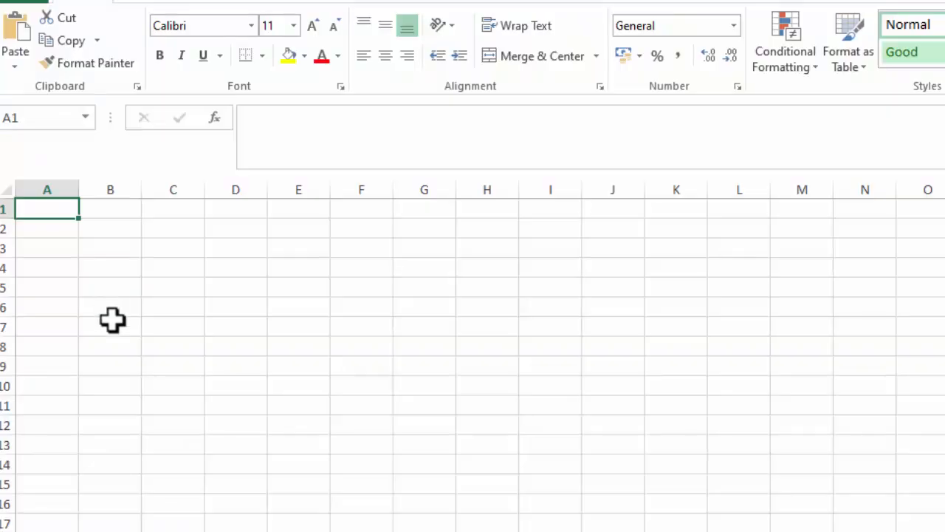
Step: Enter the headings s.No, Item Name, Quantity and Unit Price in cells A4 to D4
click(551, 484)
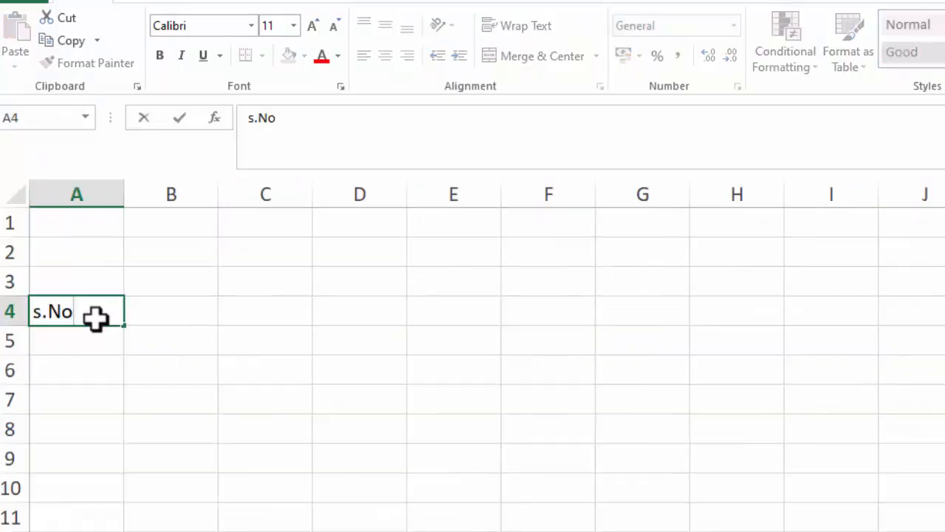
key(Tab)
text(Item N)
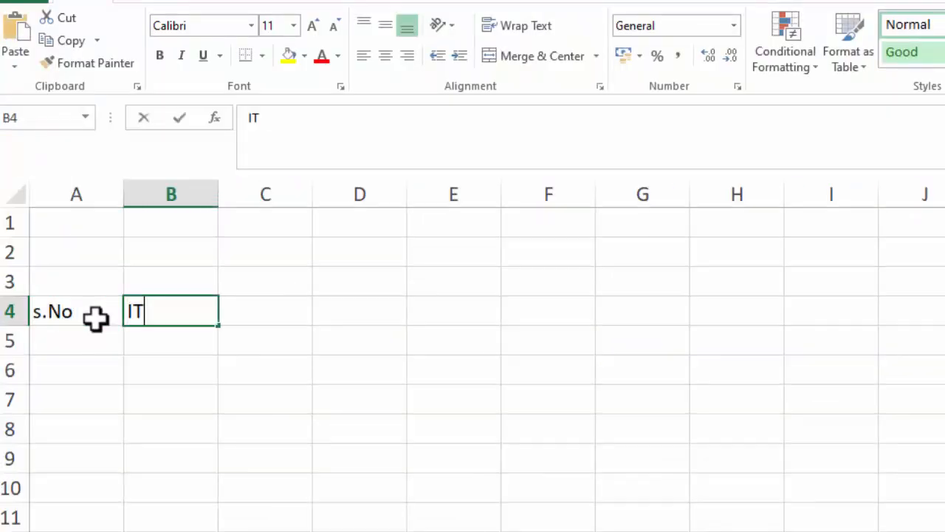
text(a)
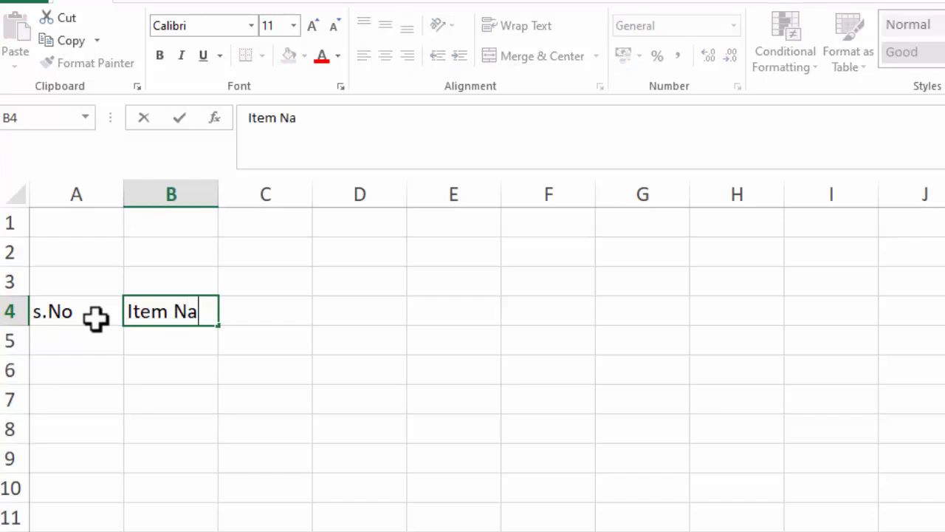
text(me)
key(Tab)
text(Quantity)
key(Tab)
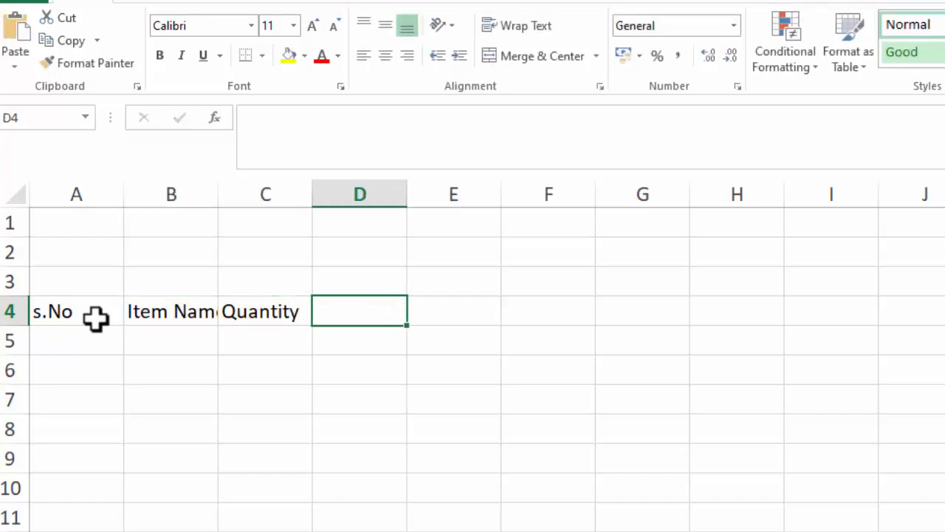
text(Unit Price)
key(Tab)
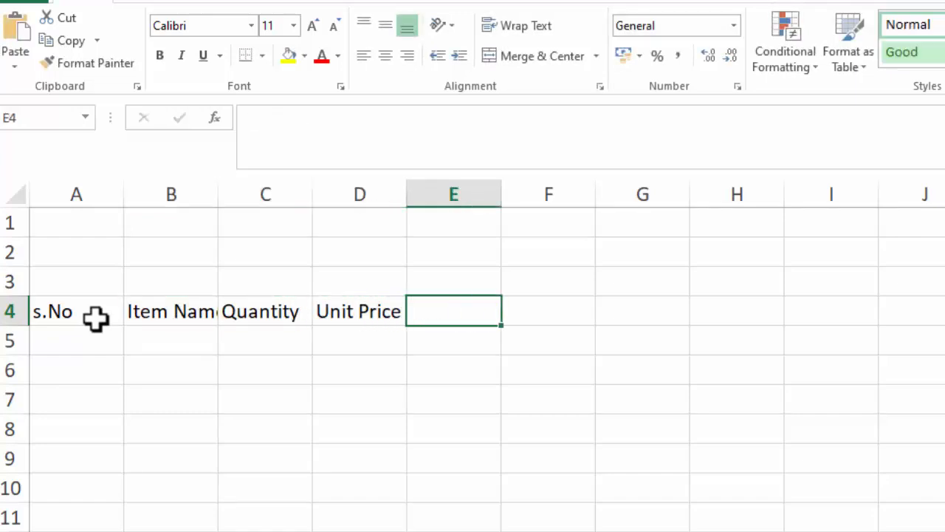
Step: Continue the row 4 headings with Total Amount, GST and Total Price in cells E4 to G4
text(Total Amoun)
key(Tab)
text(GST)
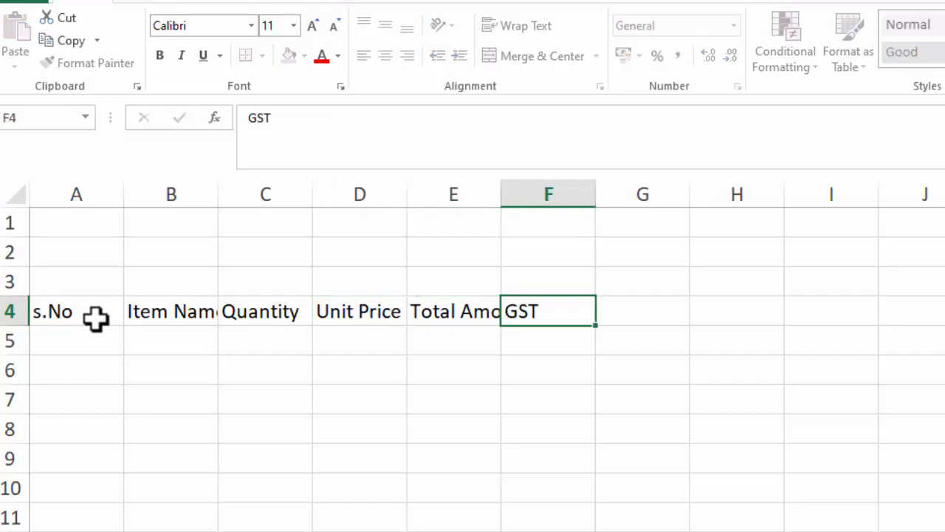
key(Tab)
text(TOTAL)
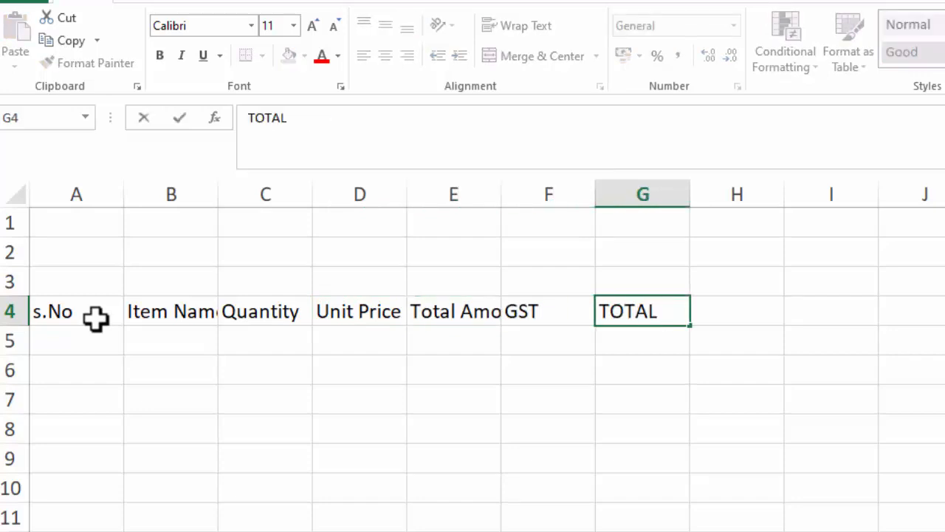
key(BackSpace)
key(BackSpace)
key(BackSpace)
key(BackSpace)
key(BackSpace)
key(BackSpace)
text(Total Price)
key(Tab)
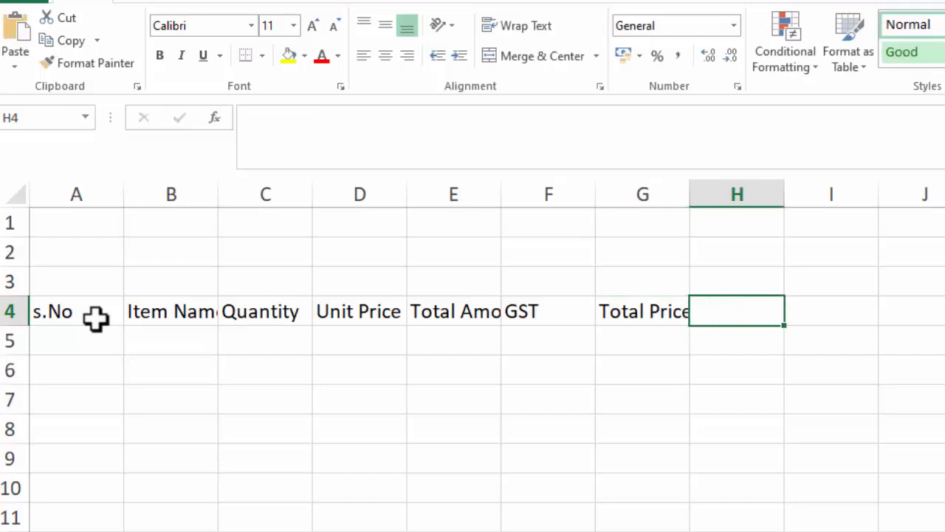
Step: Extend the heading in G4 to "Total Price with GST" and insert a line break before "with"
double_click(686, 310)
text(with)
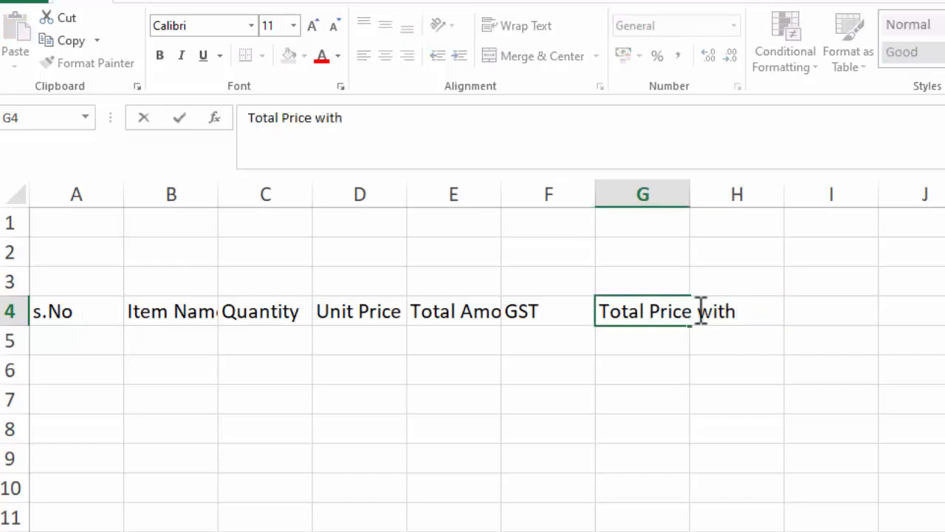
text( GST)
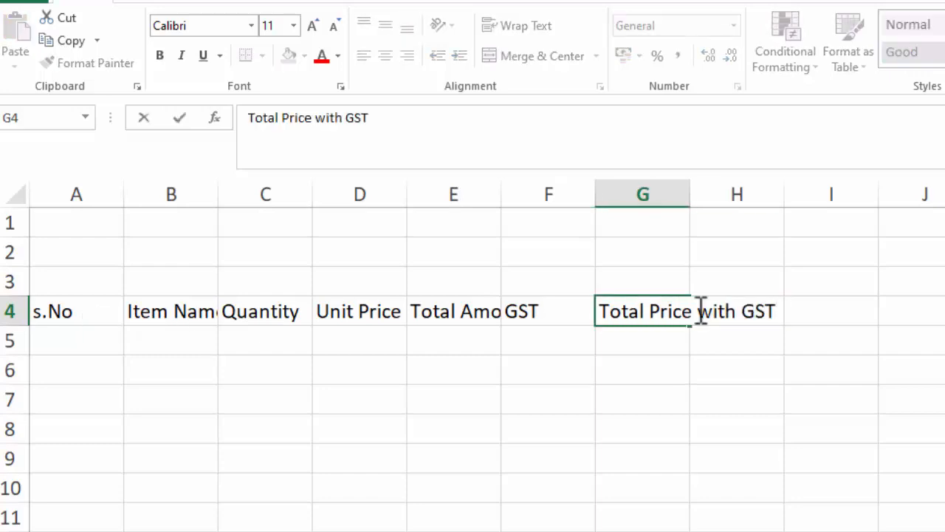
click(698, 311)
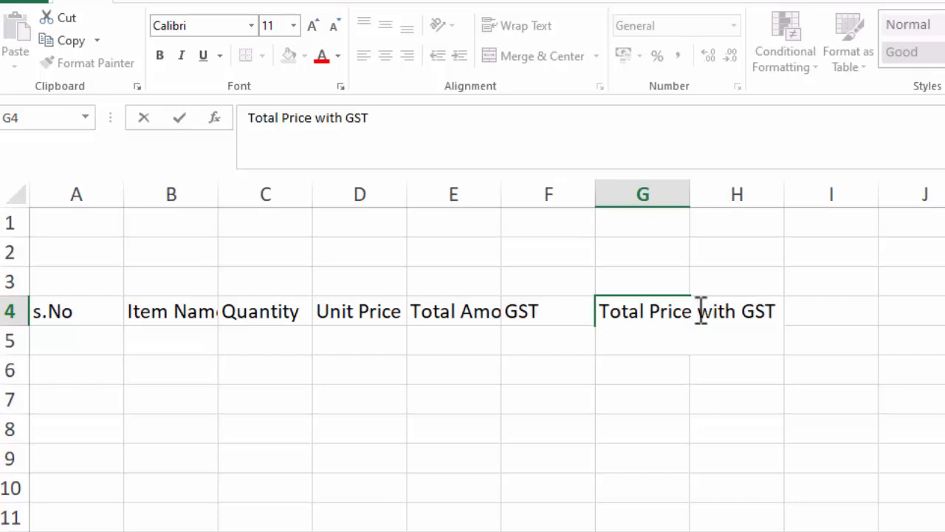
key(alt+Return)
click(716, 373)
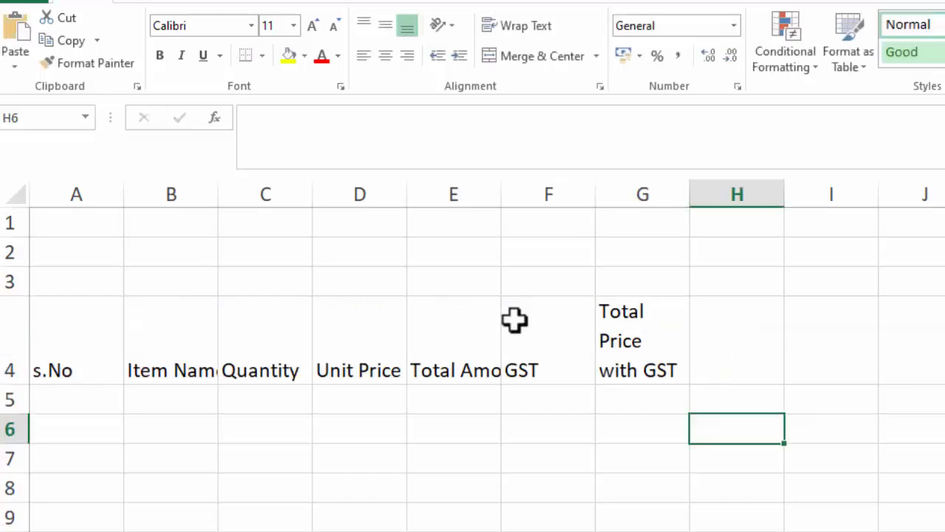
Step: Extend the heading in E4 to "Total Amount Before GST" and insert a line break before "Before"
double_click(491, 360)
click(546, 372)
text(bE)
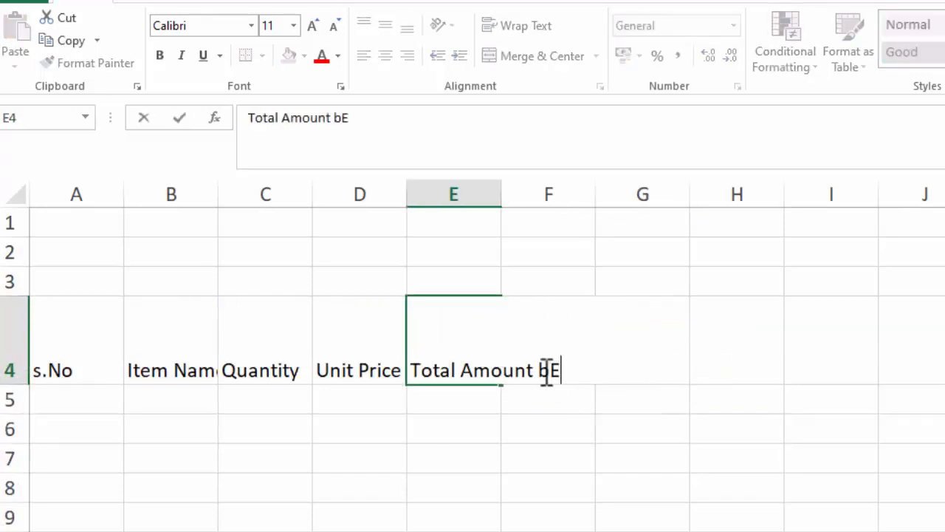
key(BackSpace)
key(BackSpace)
text(Before )
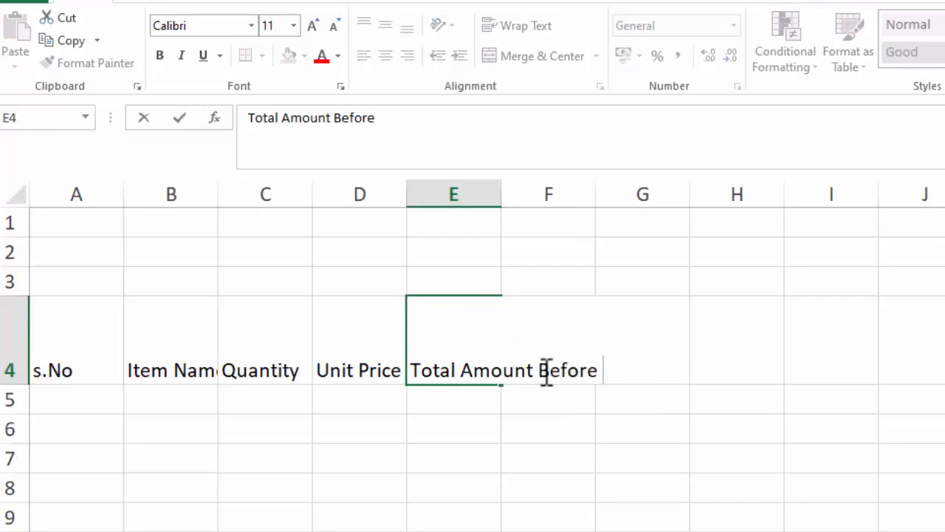
text(GST)
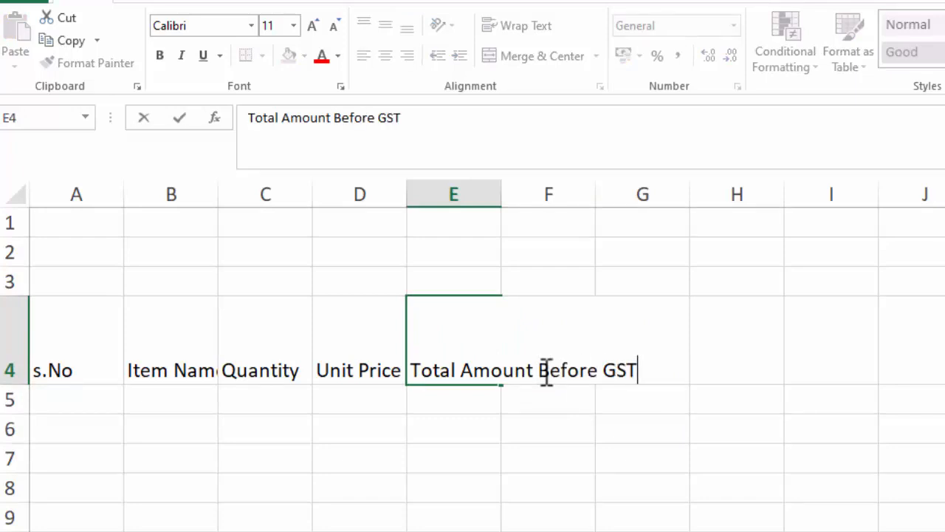
click(537, 371)
key(alt+Return)
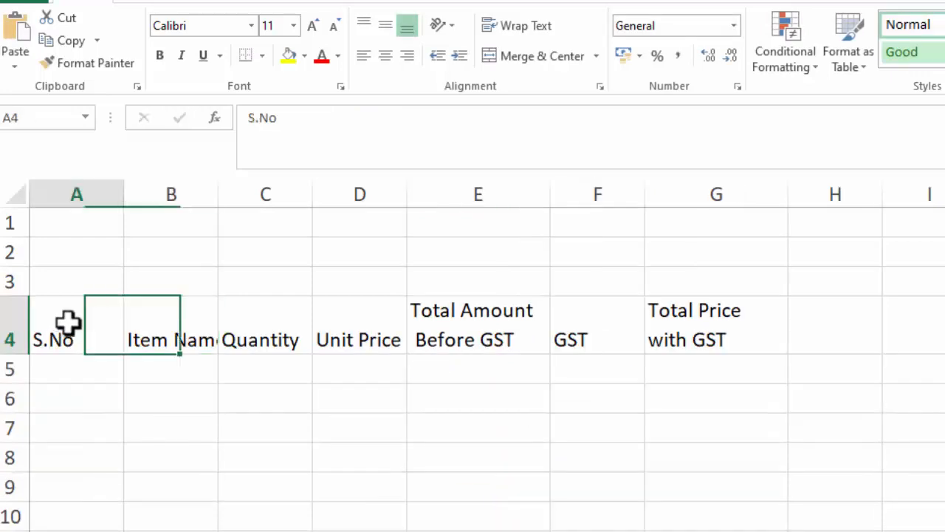
Step: Center the headings in A4:G4 horizontally and align them to the middle vertically
drag(67, 323, 665, 311)
click(387, 56)
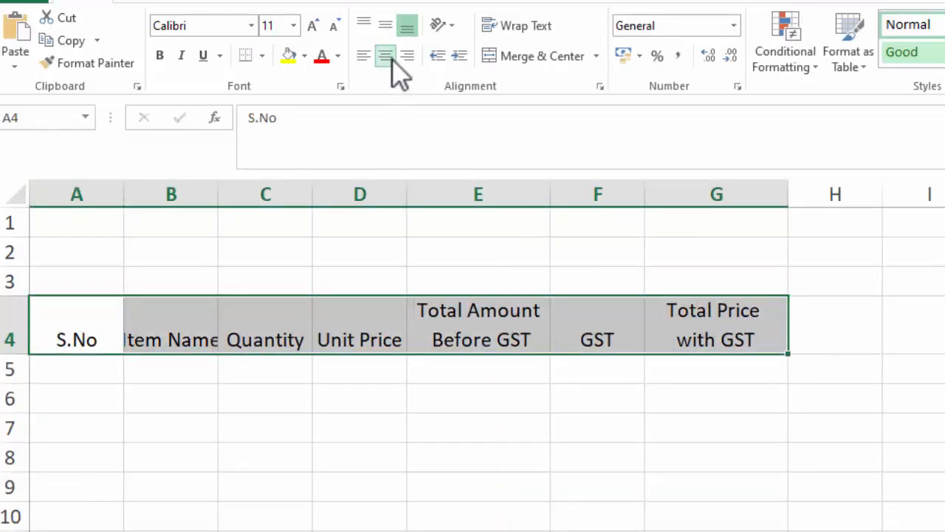
click(387, 27)
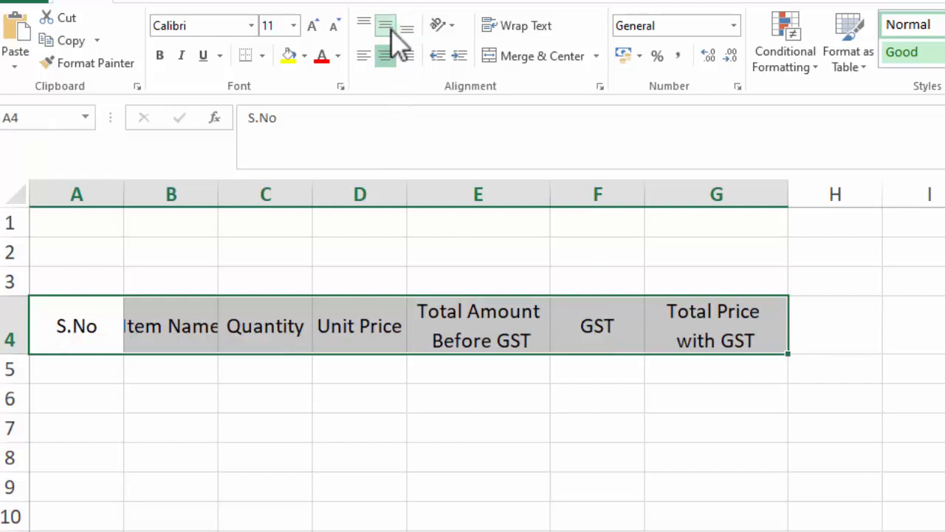
Step: Apply All Borders and a Thick Box Border to the table range A4:G16
drag(59, 333, 708, 528)
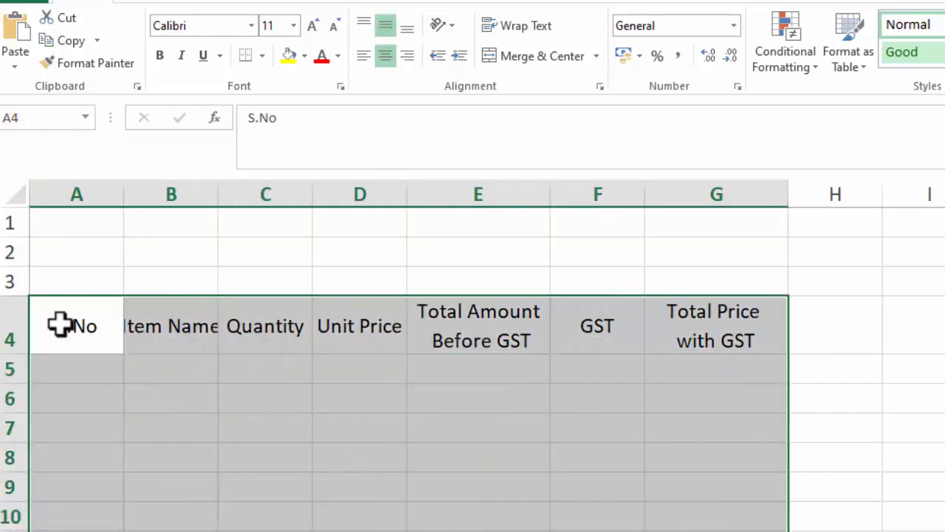
click(262, 56)
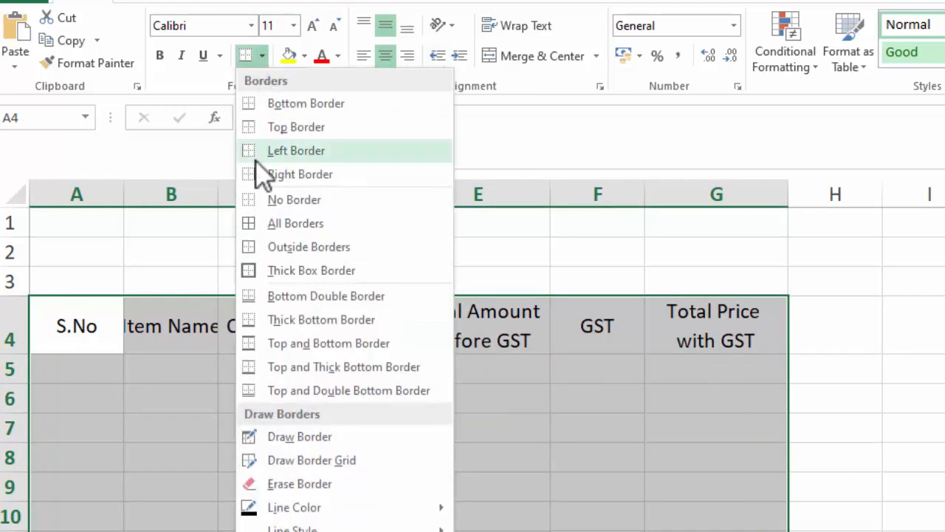
click(260, 223)
click(262, 56)
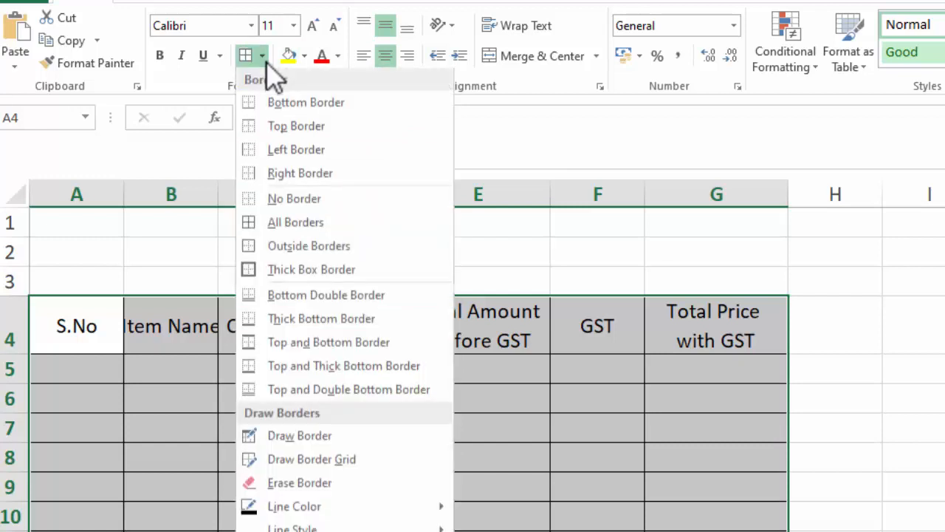
click(270, 270)
Step: Make the headings in A4:G4 bold and set their font to Arial Black
drag(76, 330, 734, 329)
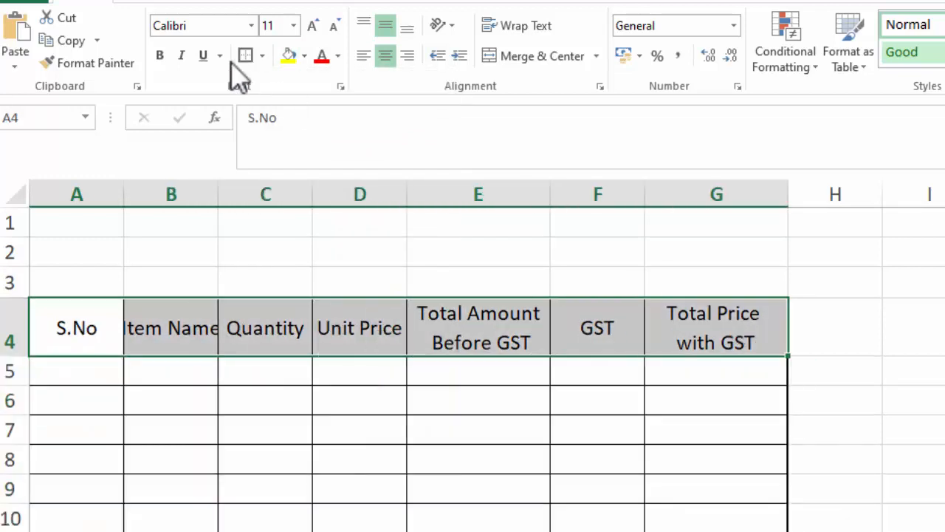
click(166, 58)
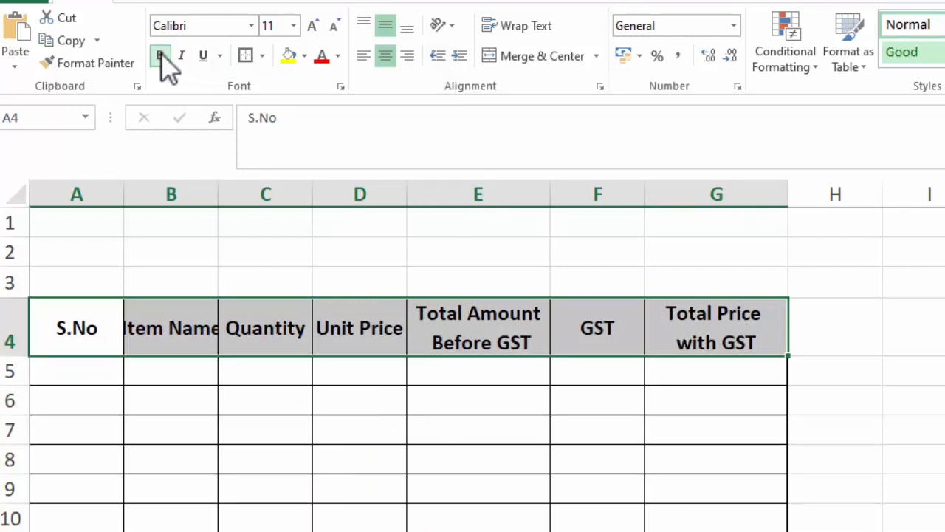
click(251, 26)
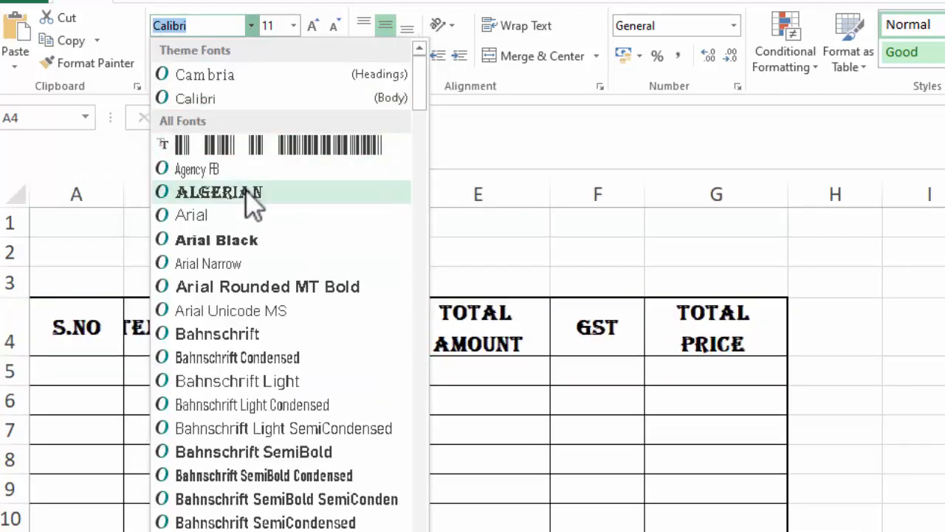
click(249, 242)
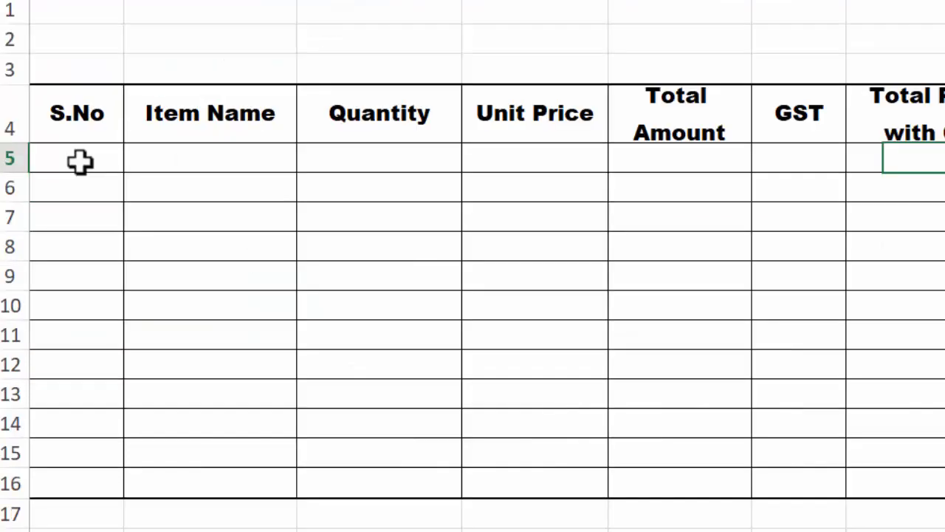
Step: Enter 1 and 2 in A5 and A6 and fill the serial number series down to 11 in A15
click(80, 161)
text(1)
key(Return)
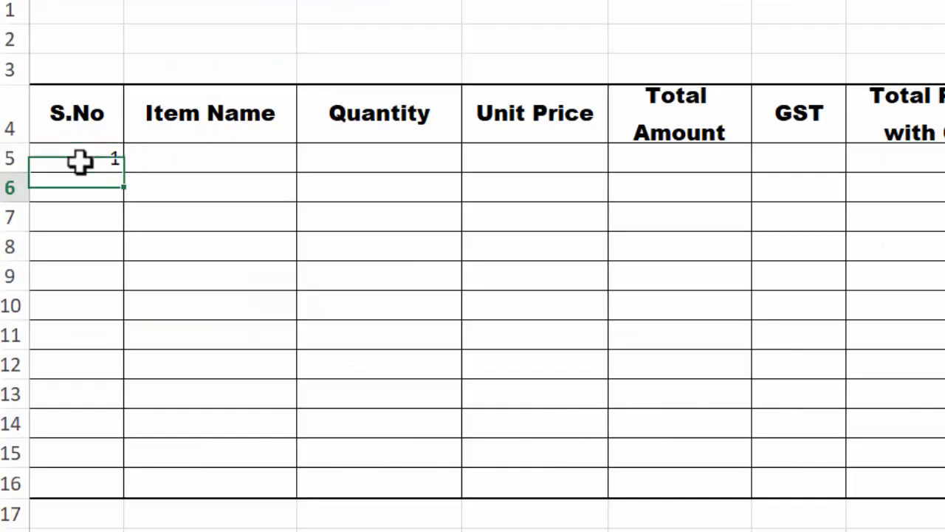
text(2)
key(Return)
click(79, 162)
mouse_move(80, 164)
mouse_down()
mouse_move(78, 196)
mouse_move(111, 291)
mouse_move(113, 458)
mouse_up()
Step: List the items CPU, LCD, KEYBOARD, MOUSE, CAMERA, HEADPHONE, LAPTOP, TABLET, IPHONE, LAPTOP BAG and INFINIX MOBILE in B5:B15
click(236, 156)
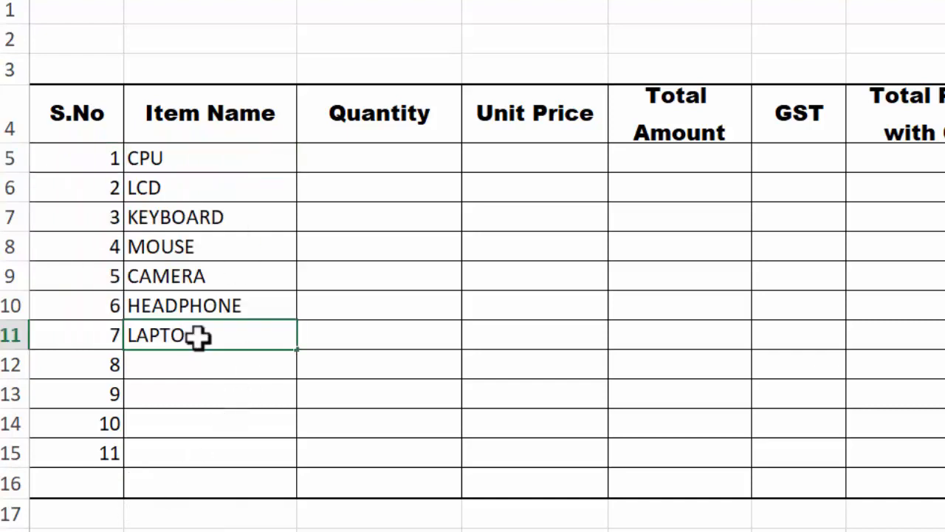
key(Return)
text(TABLET)
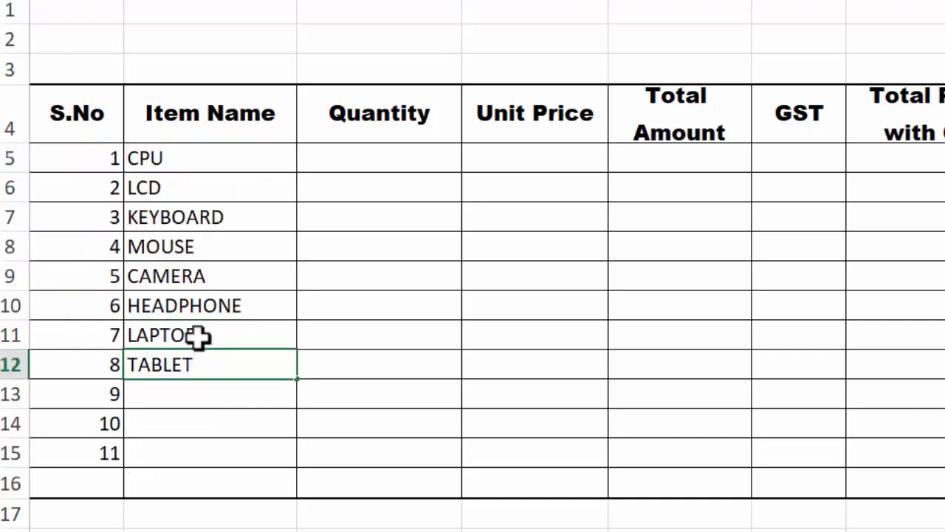
key(Return)
text(IP)
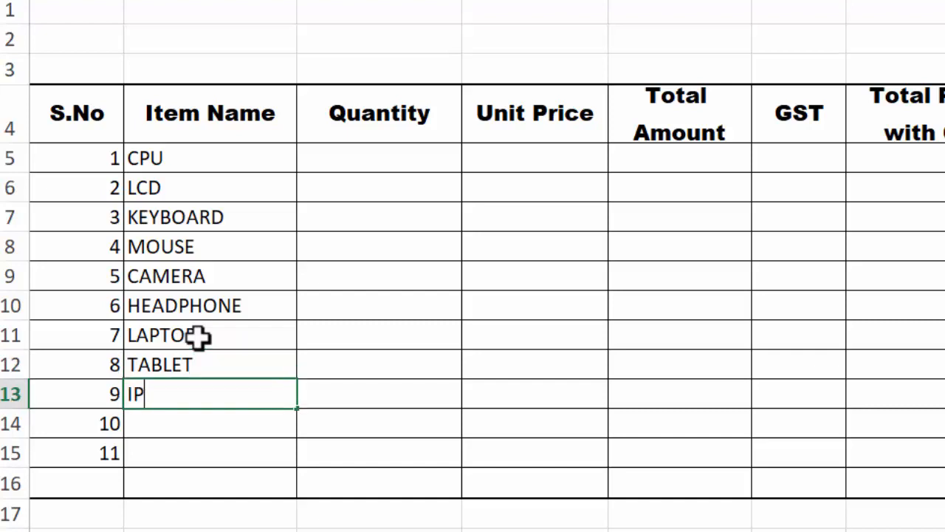
text(HONE)
key(Return)
text(LAPTOP BAG)
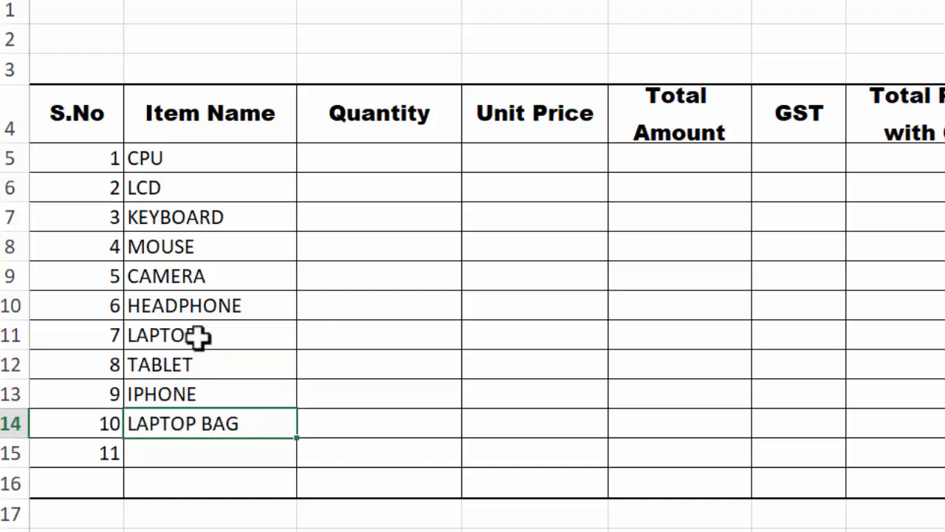
key(Return)
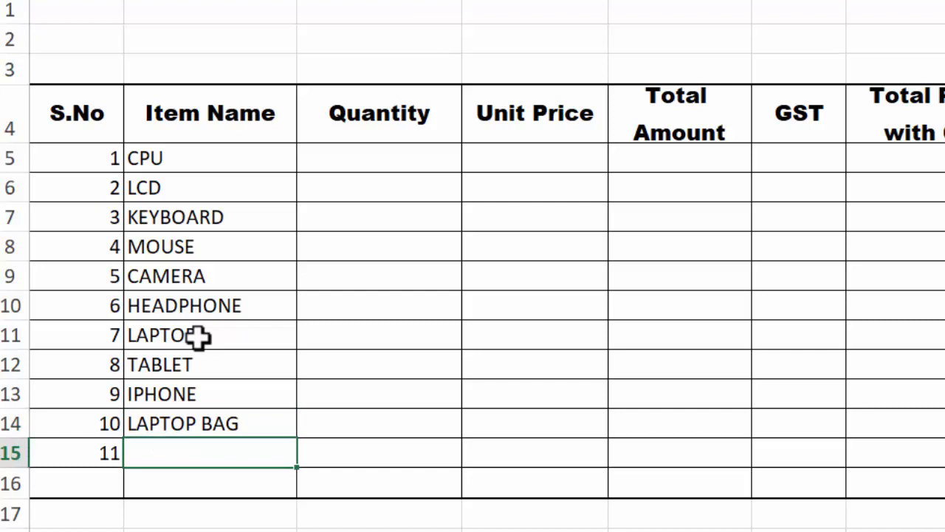
text(INF)
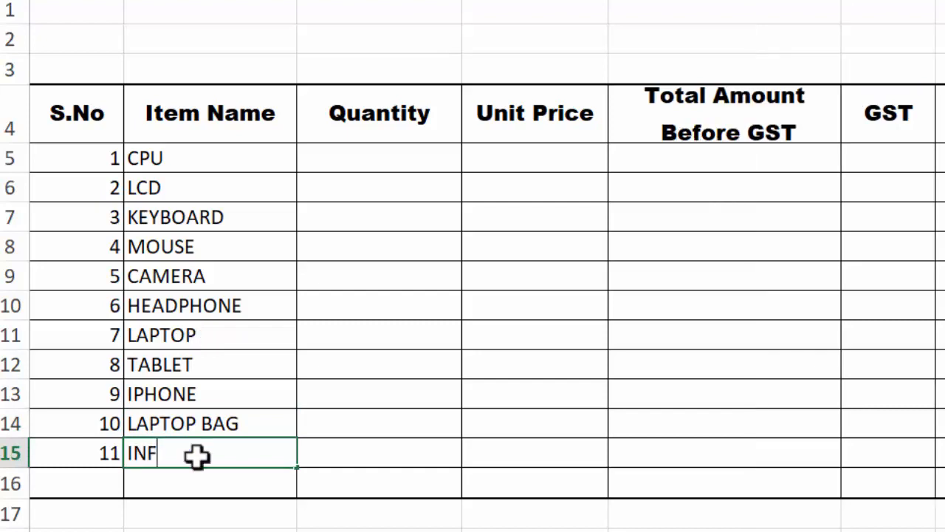
text(INIX MOBILE)
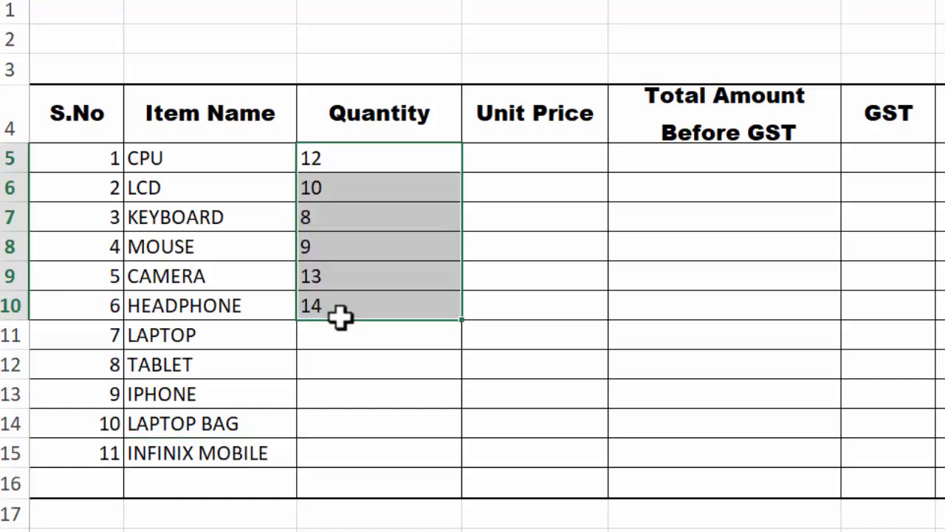
Step: Enter the quantities 5, 6, 3 and 4 for LAPTOP, TABLET, IPHONE and LAPTOP BAG in C11:C14
drag(337, 317, 339, 326)
click(339, 341)
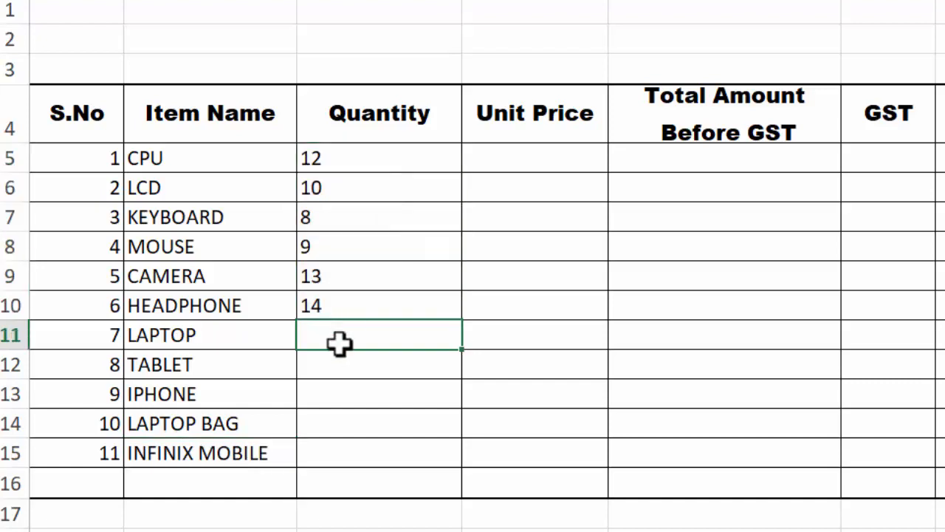
text(5)
key(Return)
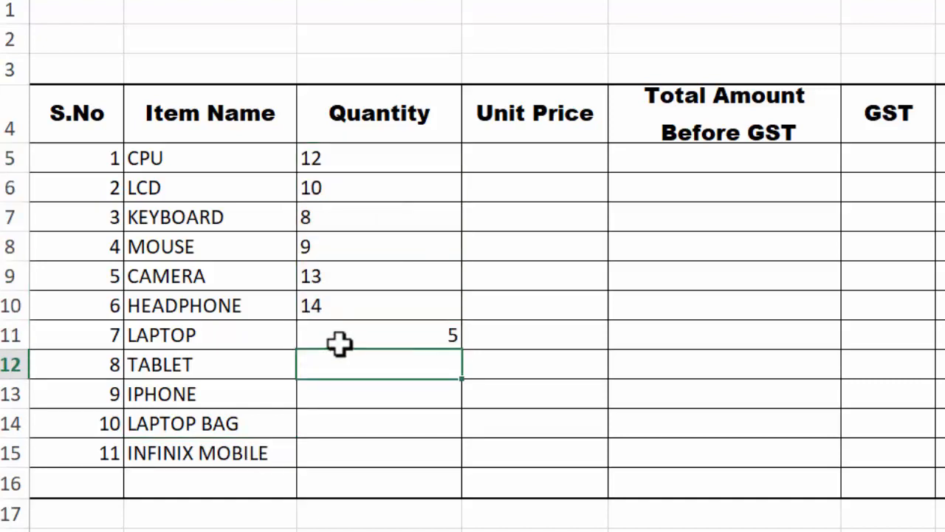
text(6)
key(Return)
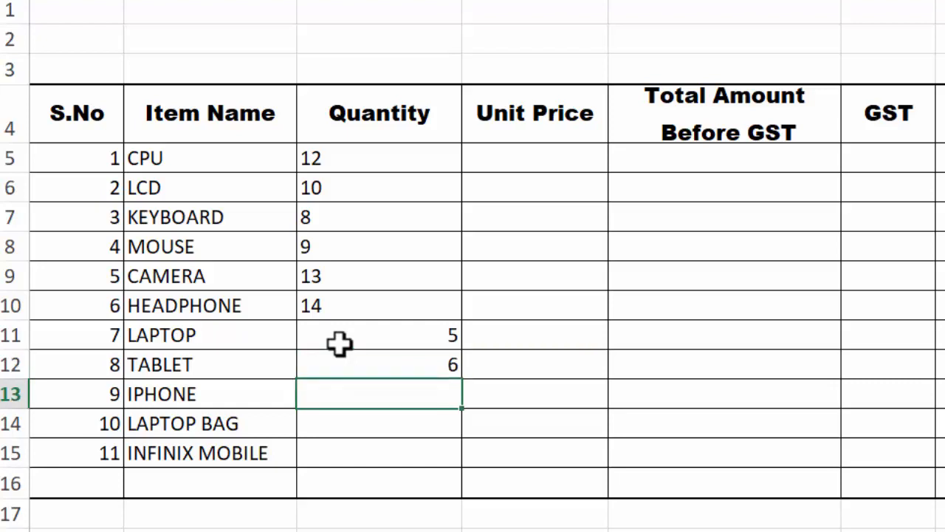
text(3)
key(Return)
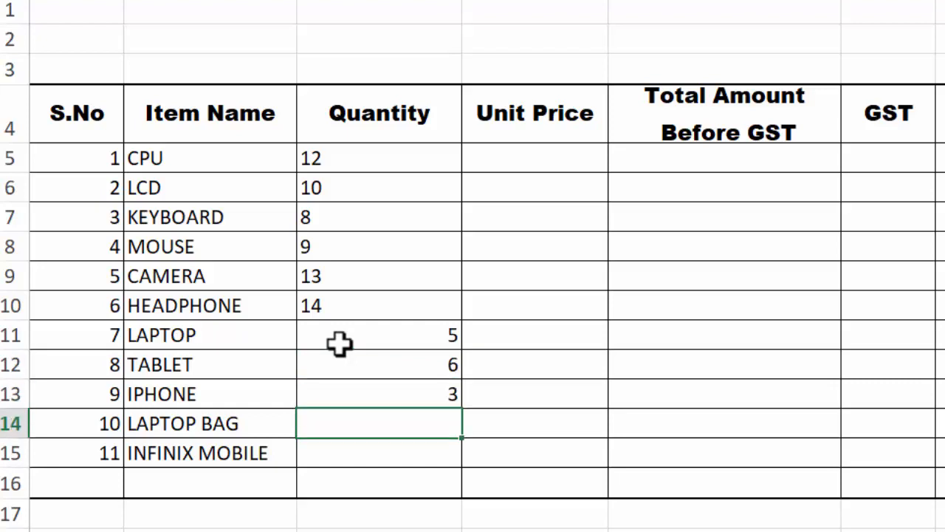
text(4)
key(Return)
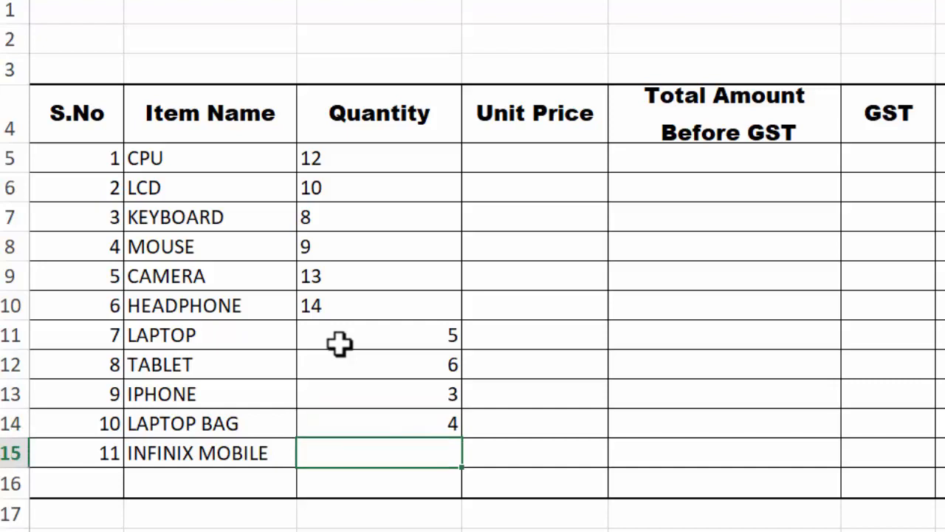
Step: Change the LAPTOP BAG quantity in C14 to 5 and enter 3 for INFINIX MOBILE in C15
click(366, 419)
text(5)
key(Return)
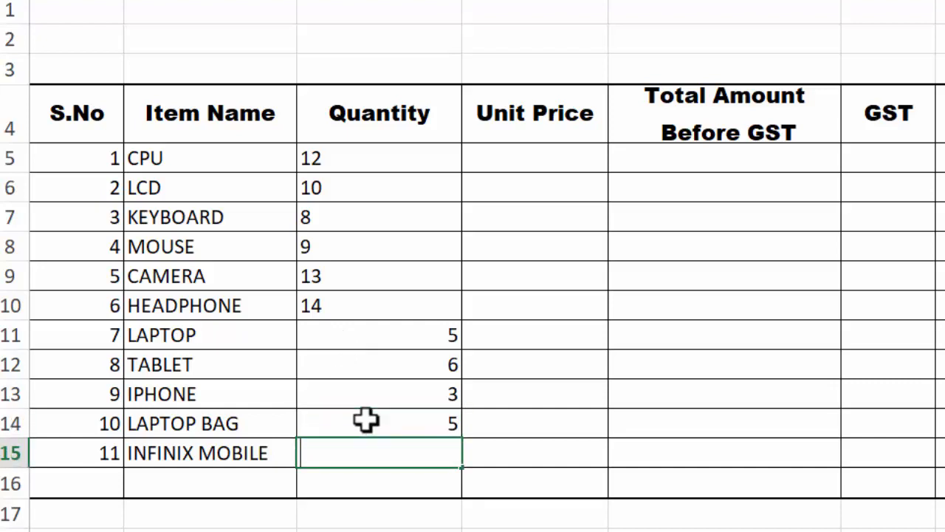
text(3)
key(Return)
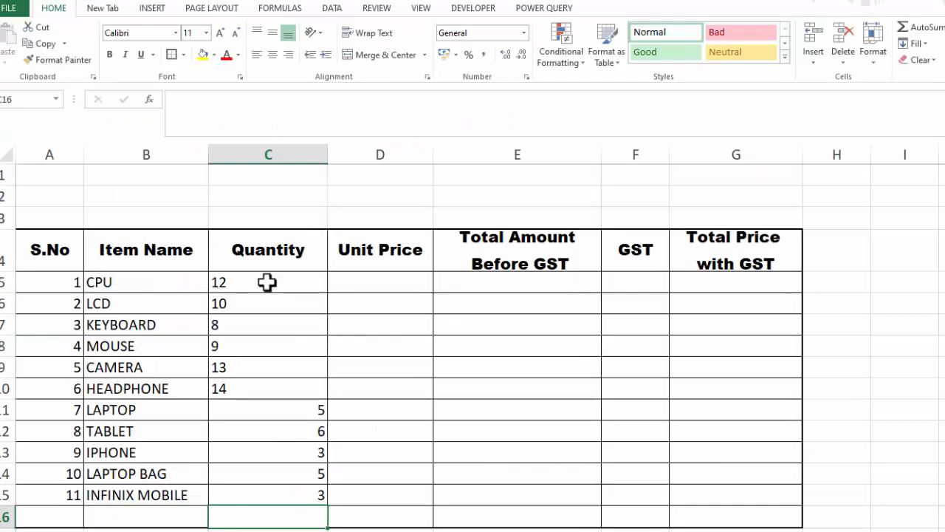
Step: Center the quantities in C5:C15 and narrow column C to fit its heading
drag(378, 155, 388, 399)
drag(275, 455, 273, 493)
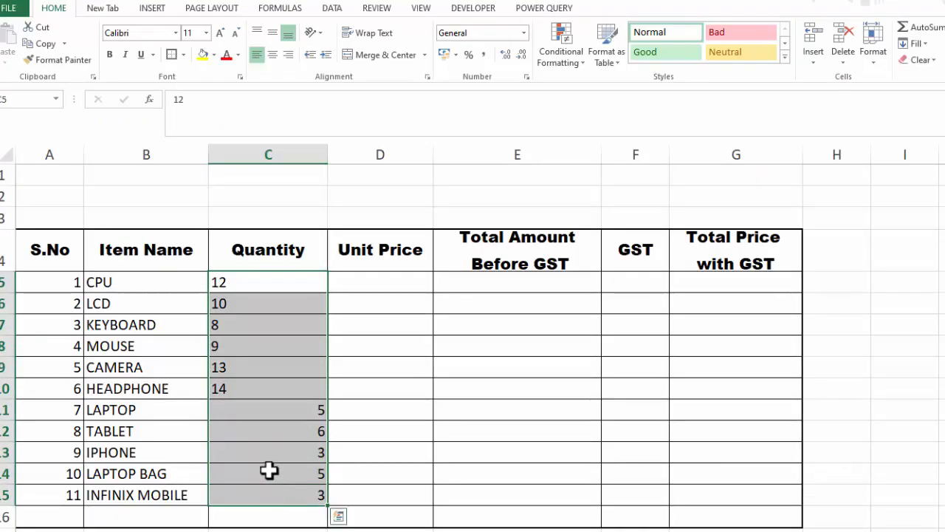
click(272, 55)
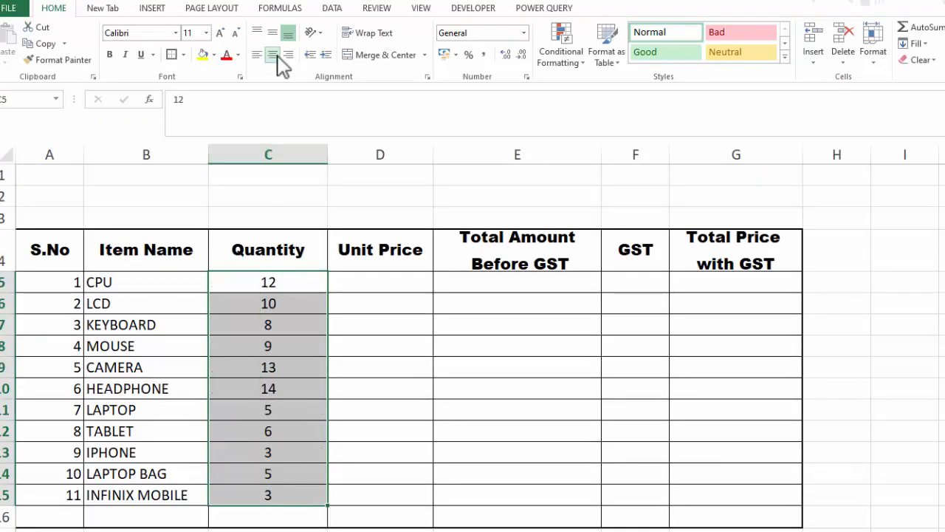
drag(327, 153, 299, 153)
Step: Label the table's last row TOTAL in B16
click(165, 514)
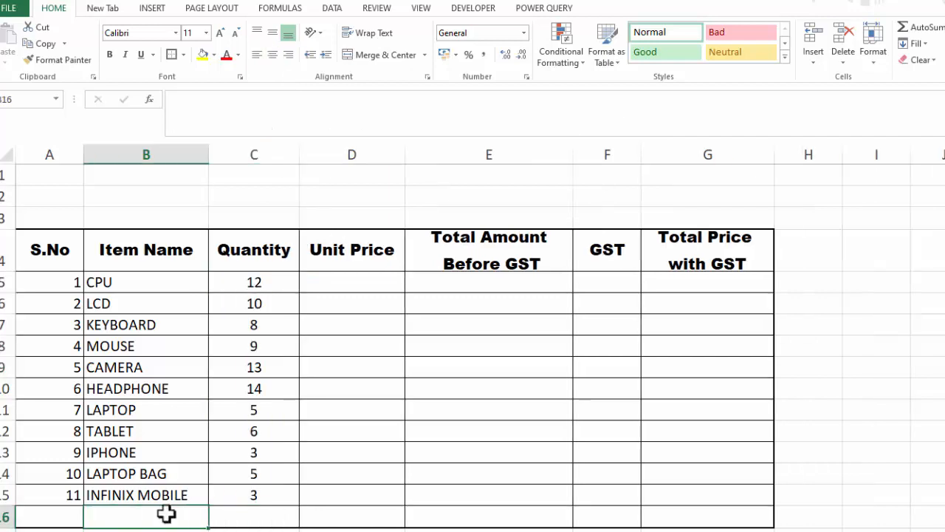
text(TOA)
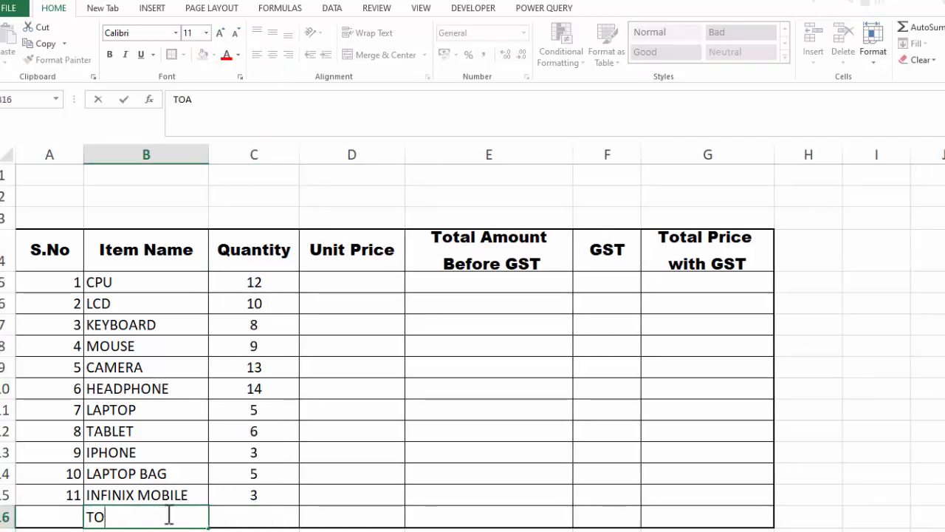
text(LAL)
key(Tab)
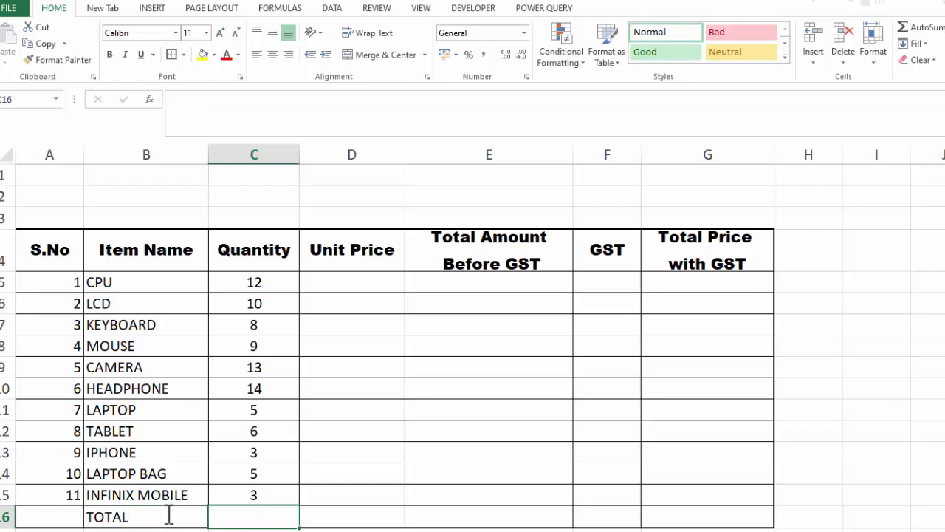
Step: Fill the unit prices in D5:D15 with 6500, 3700, 430, 230, 5400, 240, 23000, 18000, 25000, 2500 and 19500
click(348, 283)
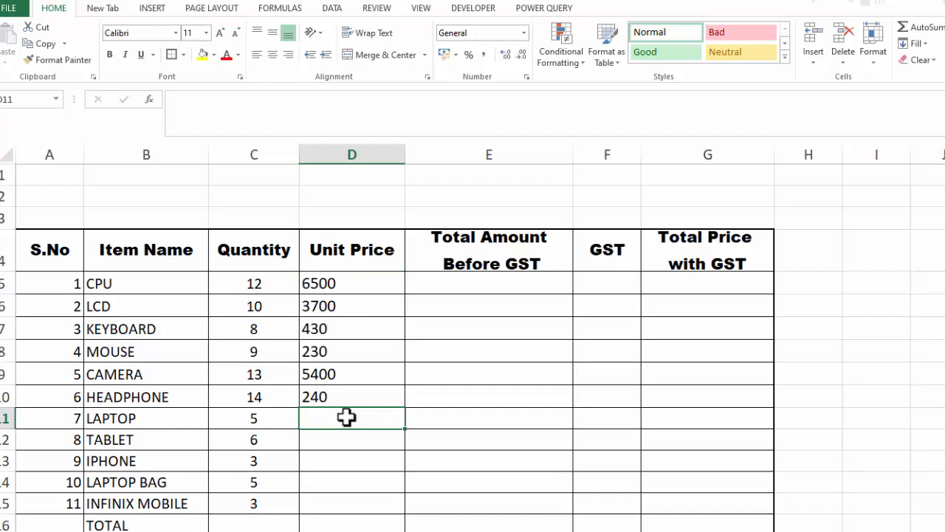
text(23000)
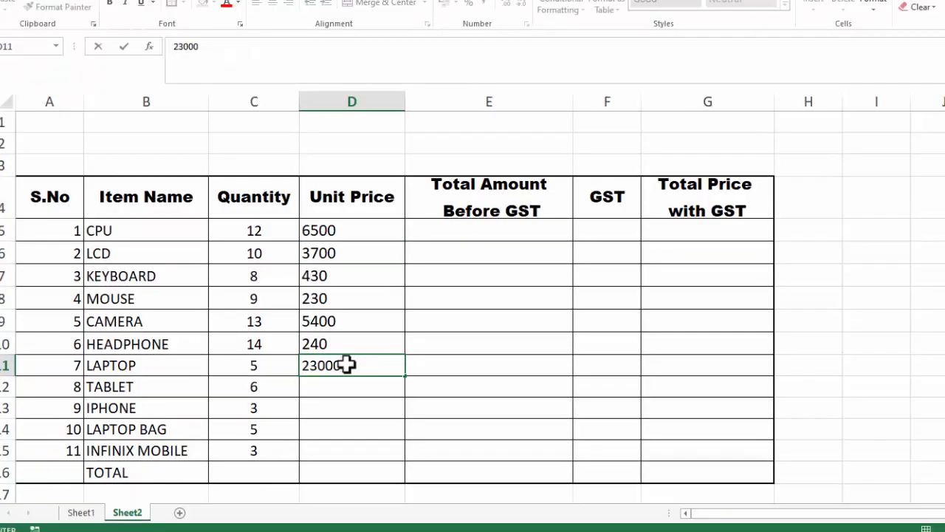
key(Return)
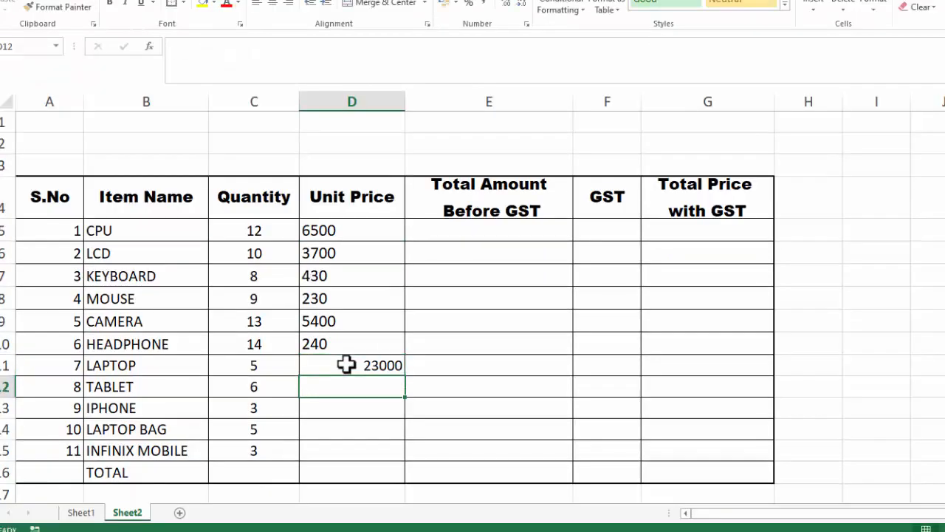
text(18000)
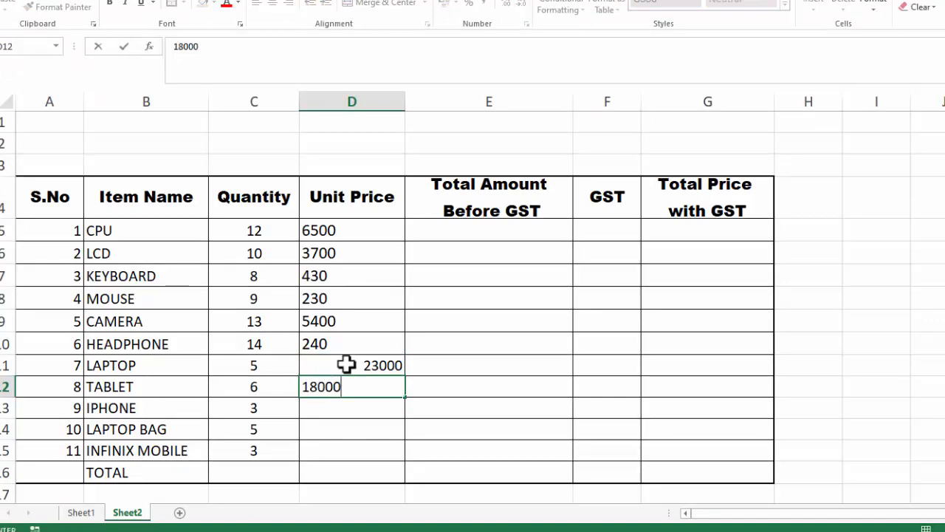
key(Return)
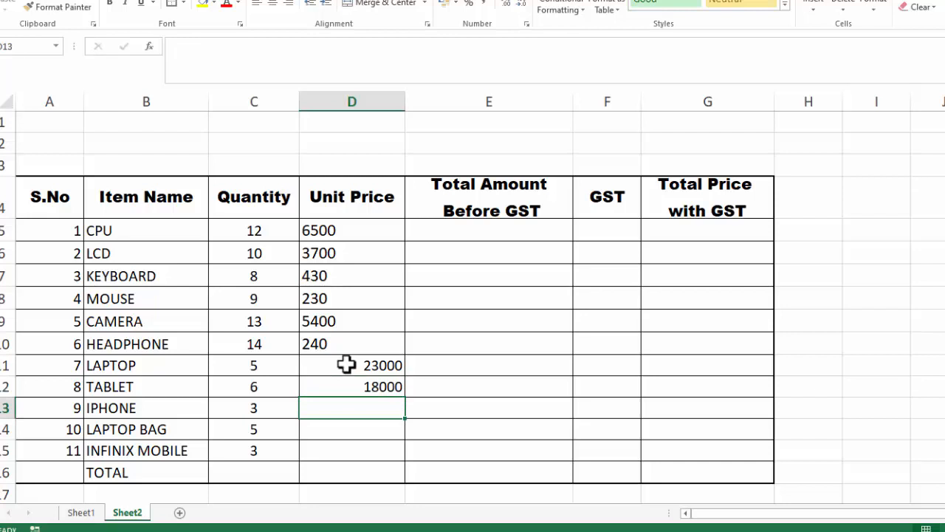
text(2)
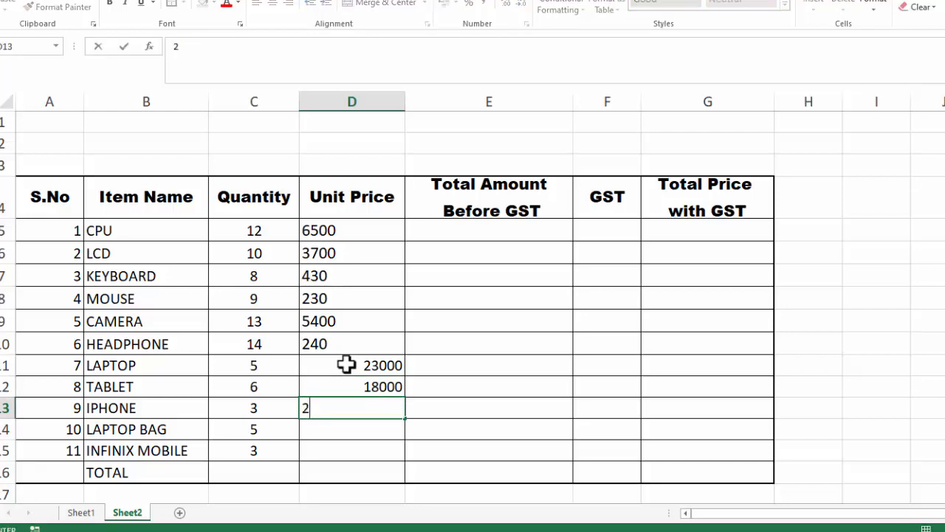
text(5000)
key(Return)
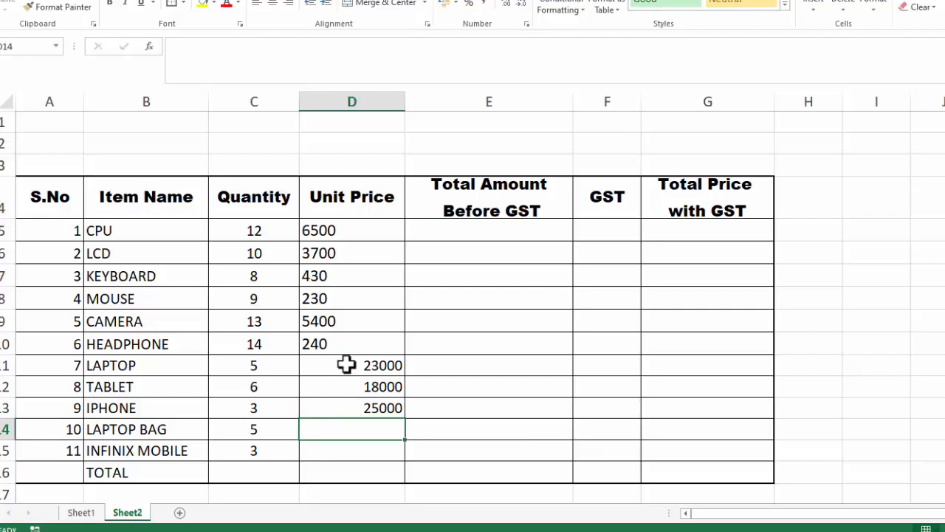
text(2500)
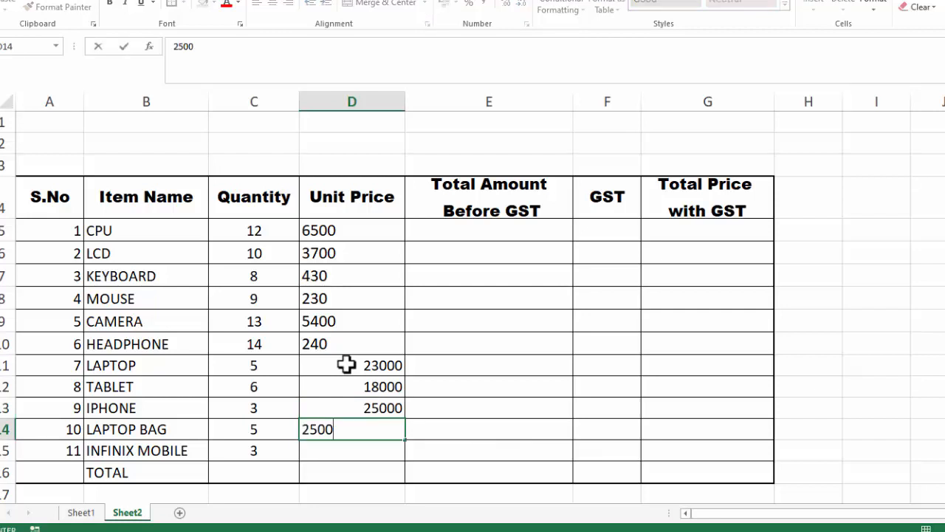
key(Return)
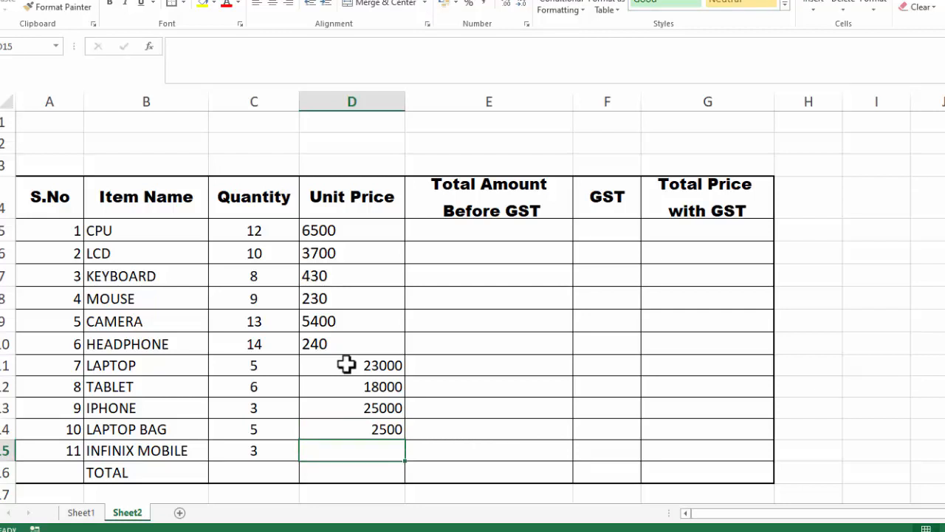
text(195)
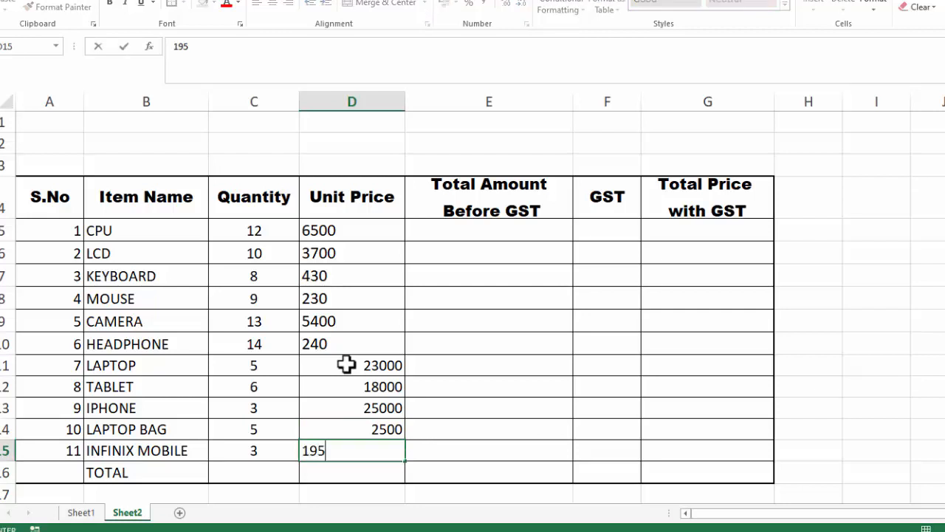
text(00)
key(Return)
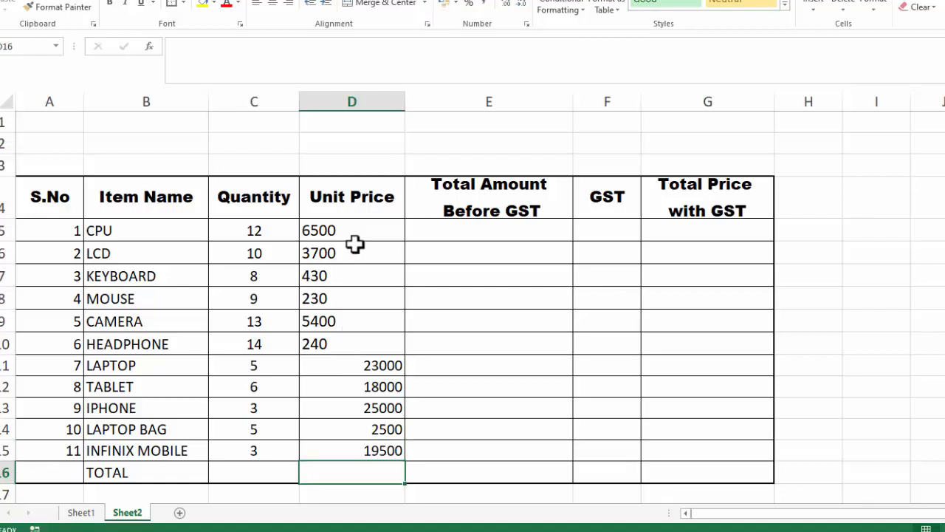
Step: Left-align the values in the Quantity and Unit Price columns
drag(359, 230, 354, 462)
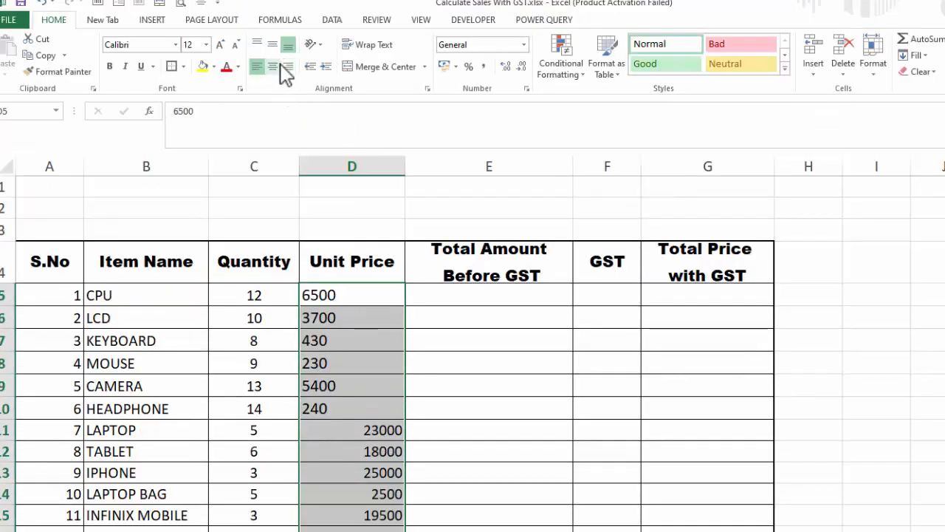
click(272, 66)
click(257, 67)
Step: Try to calculate the CPU amount before GST in E5 with the formula =D5+C5
click(464, 296)
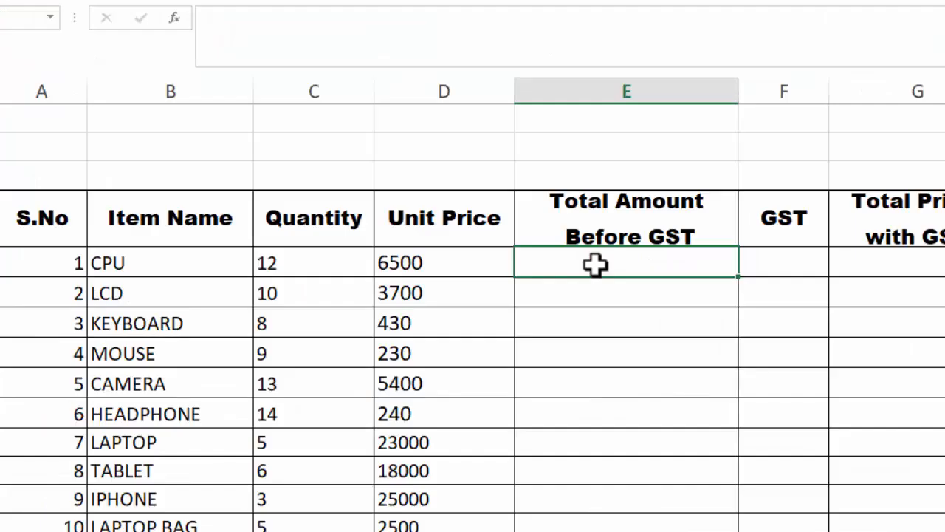
text(=)
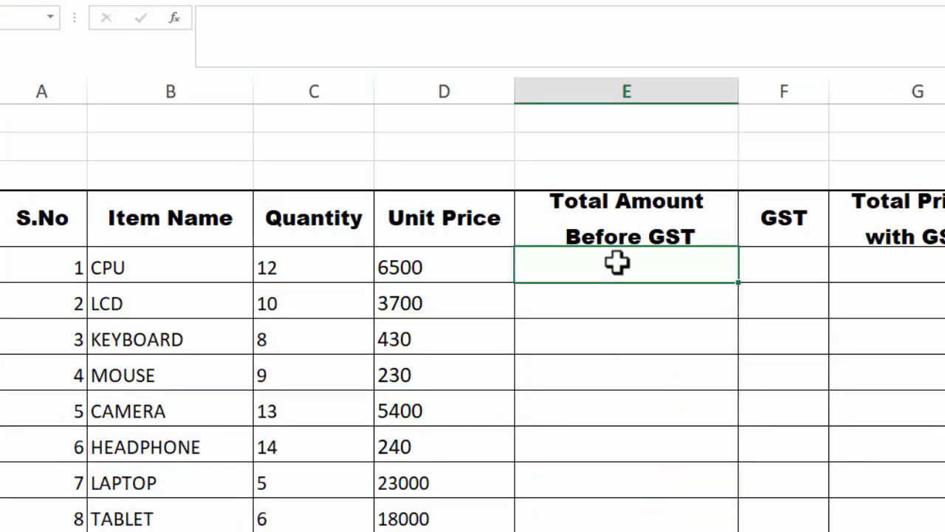
text(=)
click(378, 266)
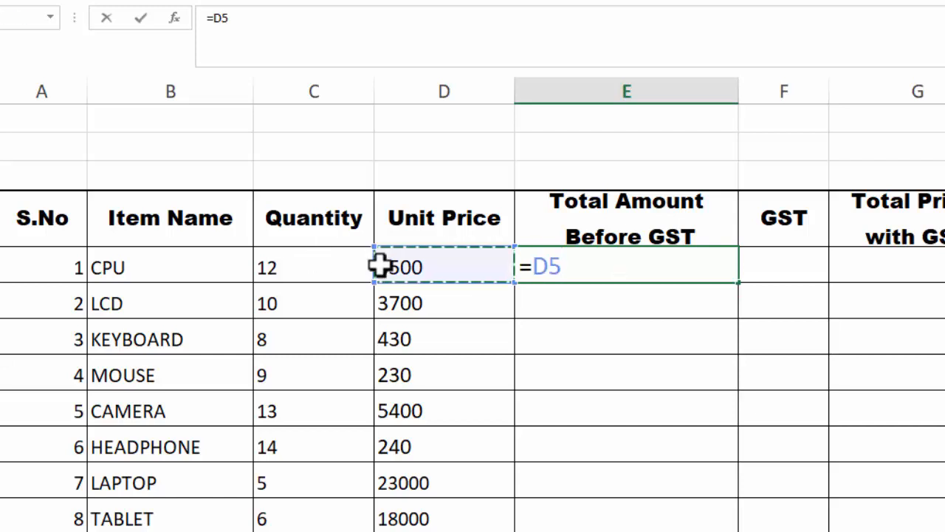
text(+)
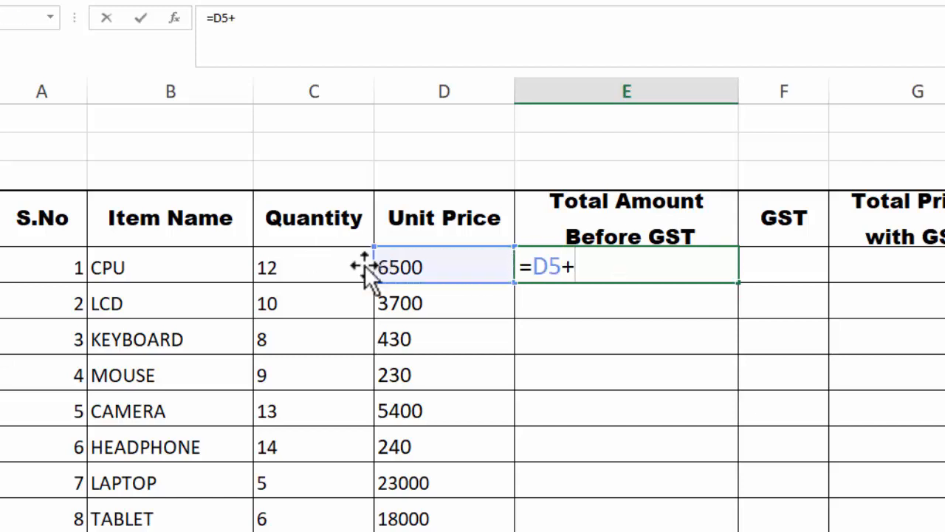
click(306, 268)
key(Return)
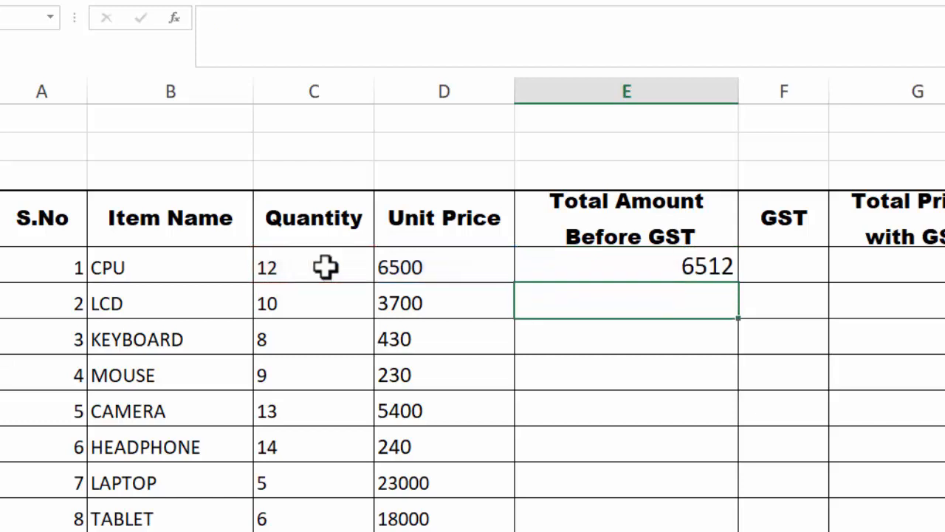
Step: Calculate the CPU amount before GST in E5 with =D5*C5 and fill the formula down through the item rows
click(630, 270)
text(=)
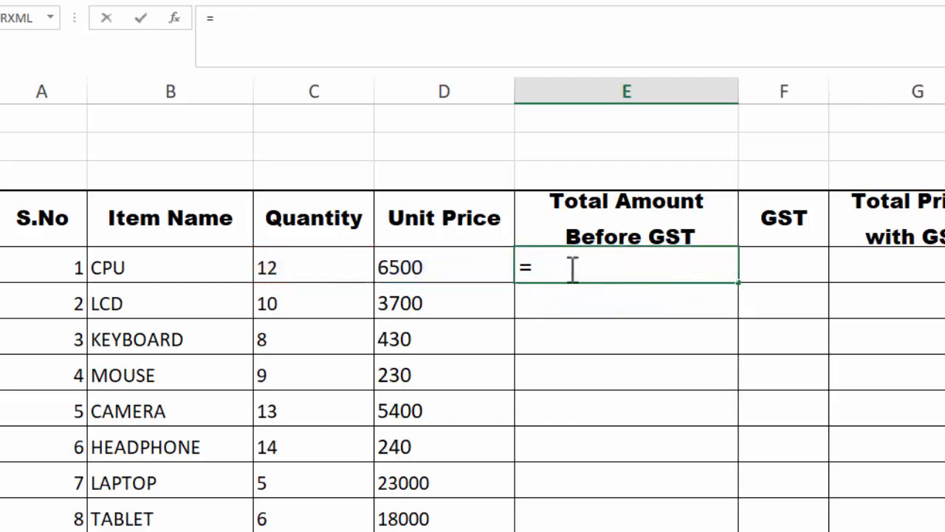
click(483, 263)
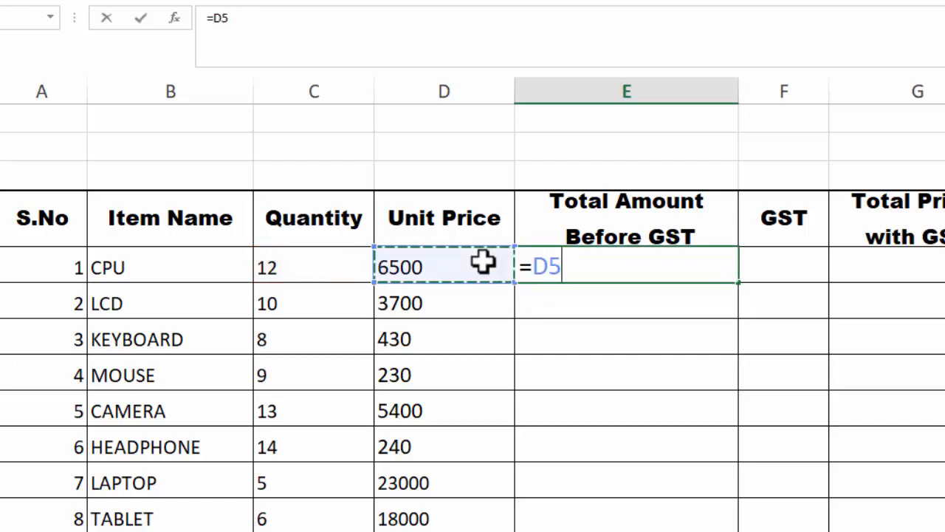
text(*)
click(322, 270)
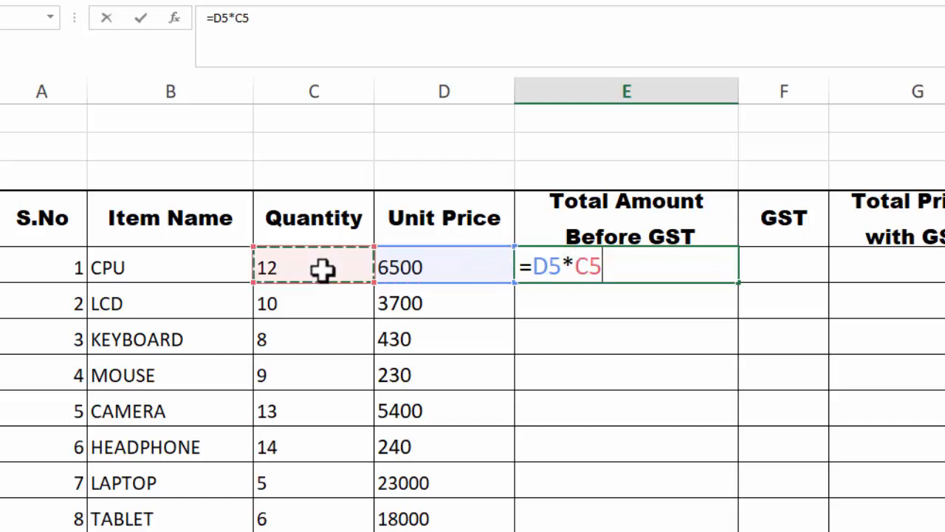
key(Return)
click(612, 268)
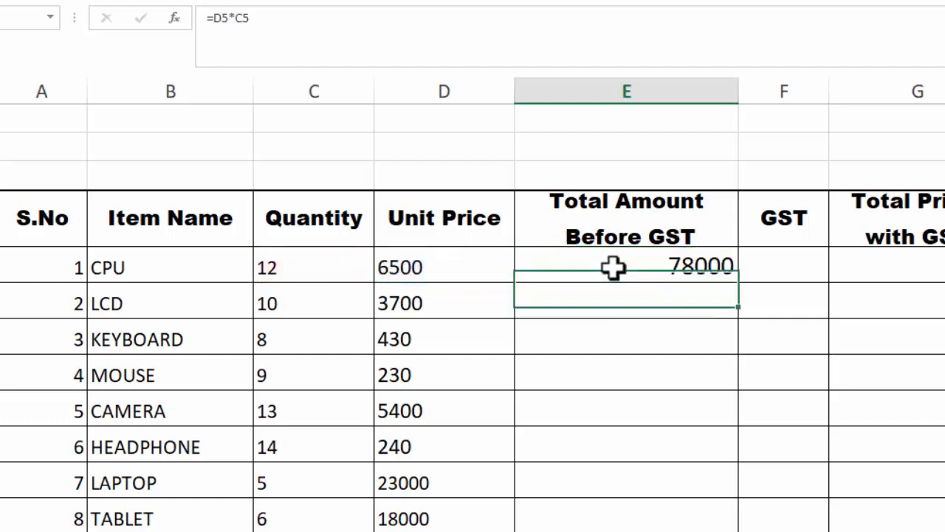
drag(738, 289, 734, 528)
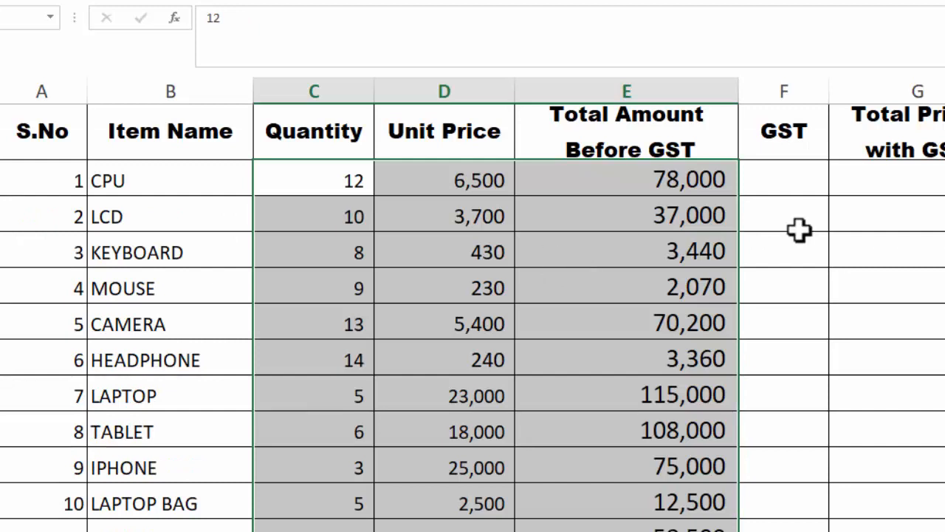
Step: Change the GST column header to GST(17%) and widen column F to fit it
click(806, 182)
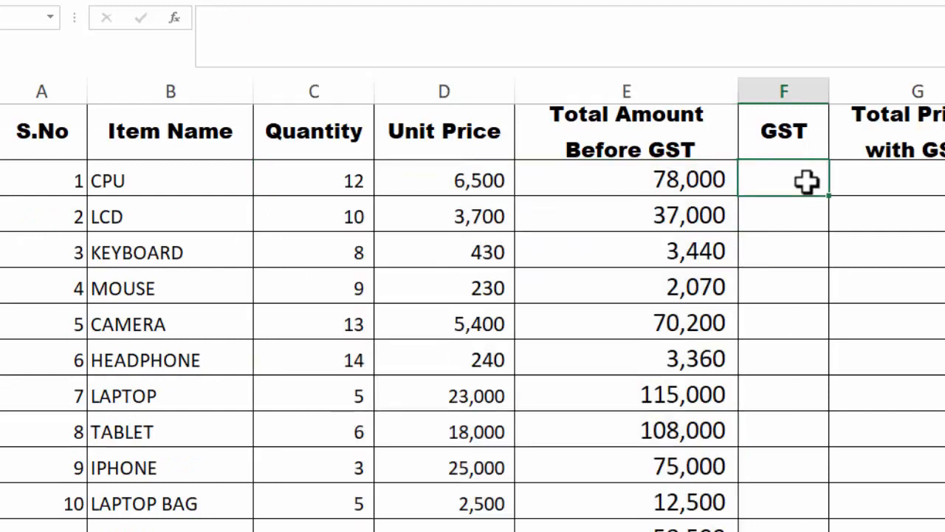
scroll(792, 266, up, 1)
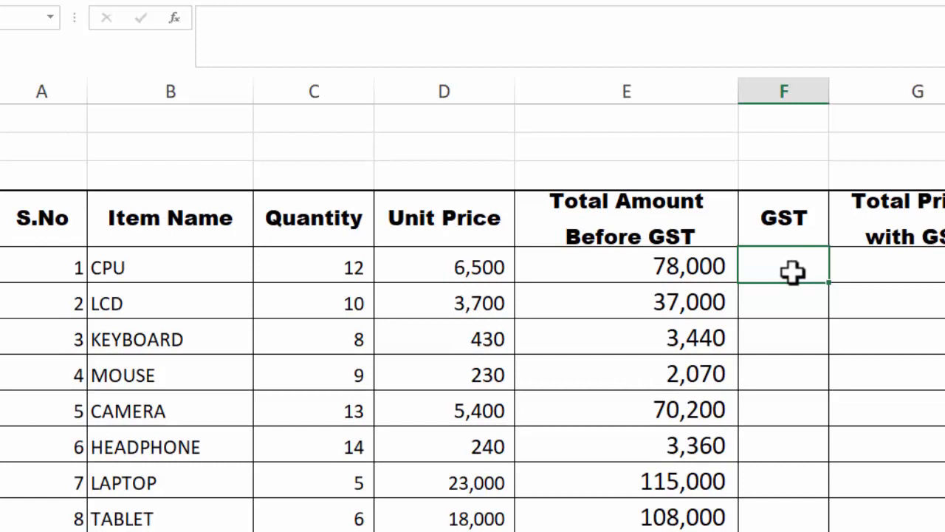
click(806, 220)
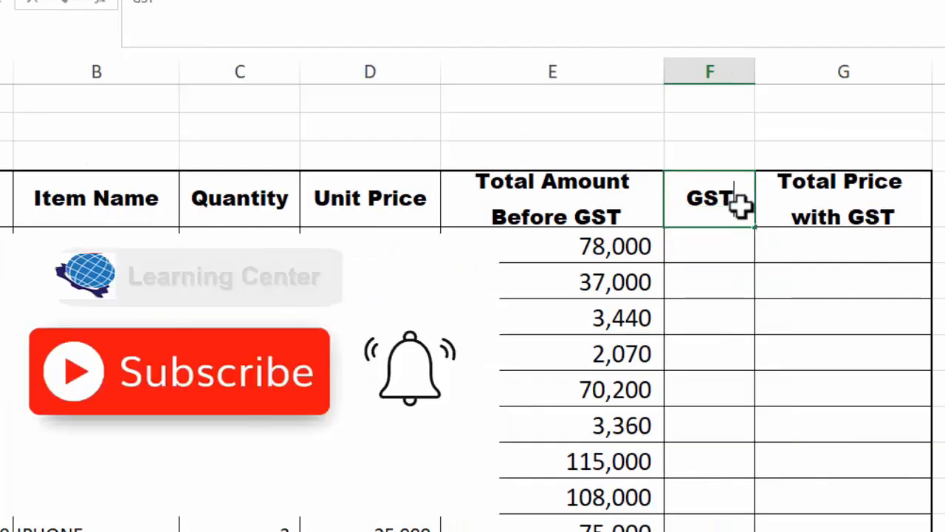
text(()
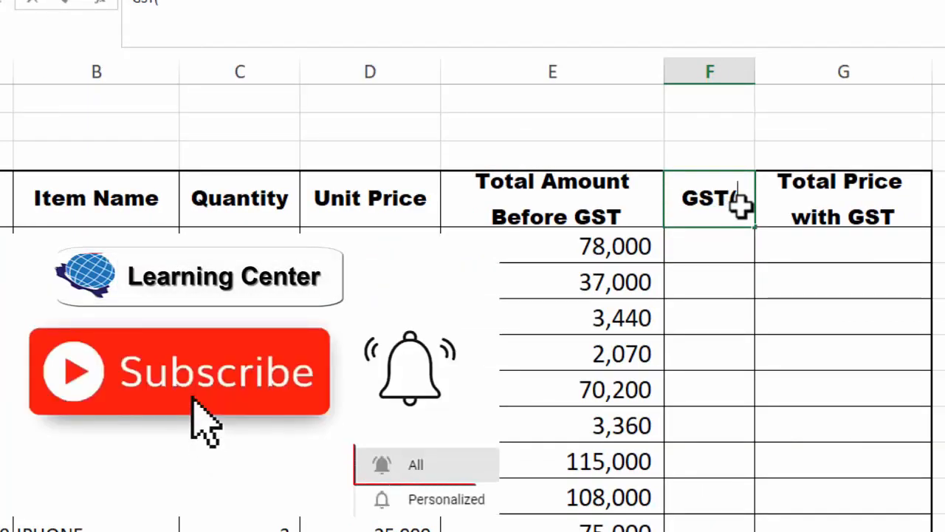
text(17)
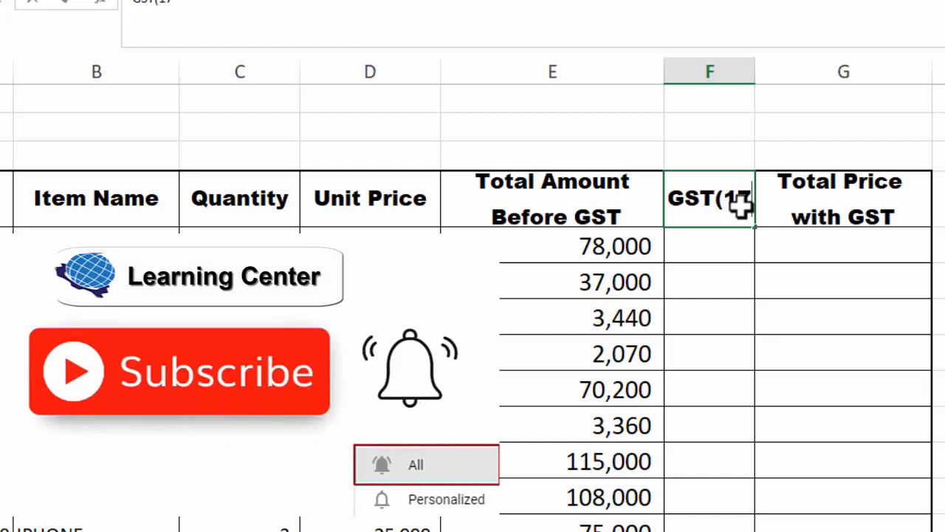
text(%))
key(Return)
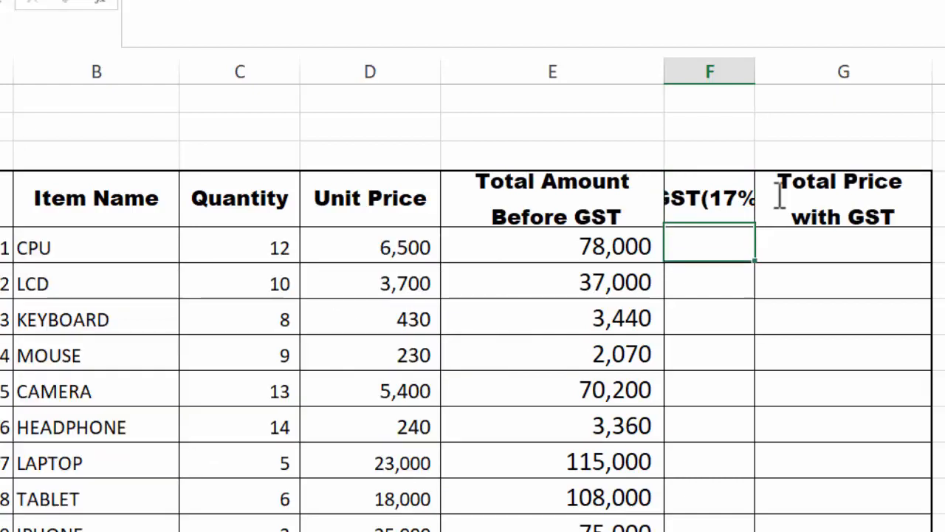
drag(756, 72, 794, 72)
Step: Calculate the CPU GST in F5 with the formula =E5*.17
text(=)
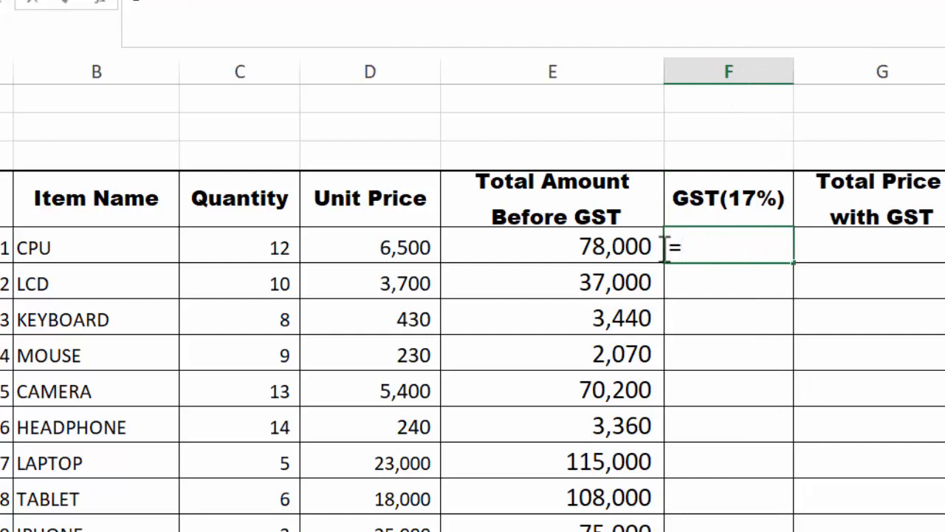
click(590, 253)
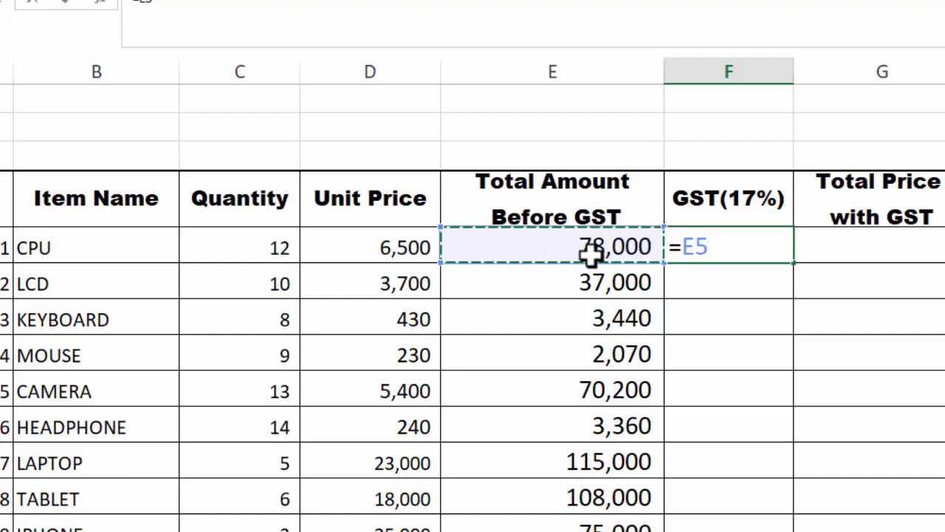
text(*)
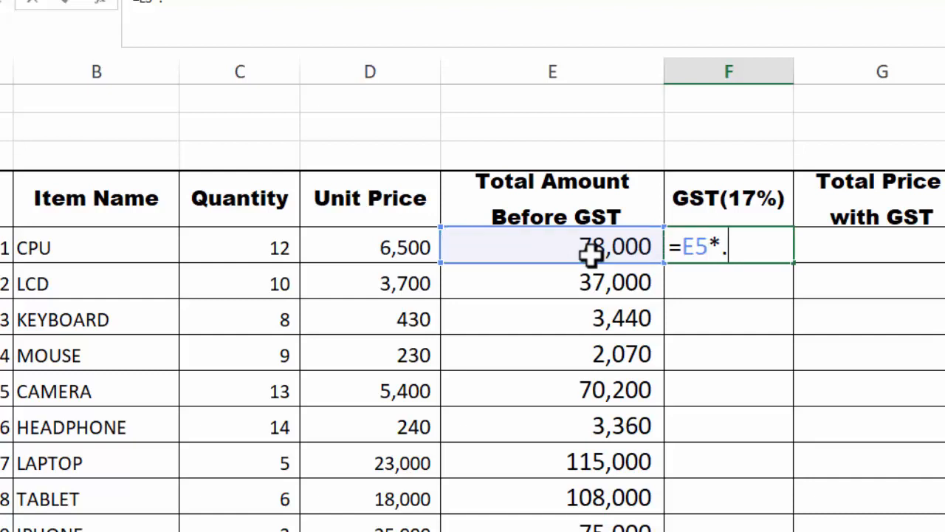
text(.17)
key(Return)
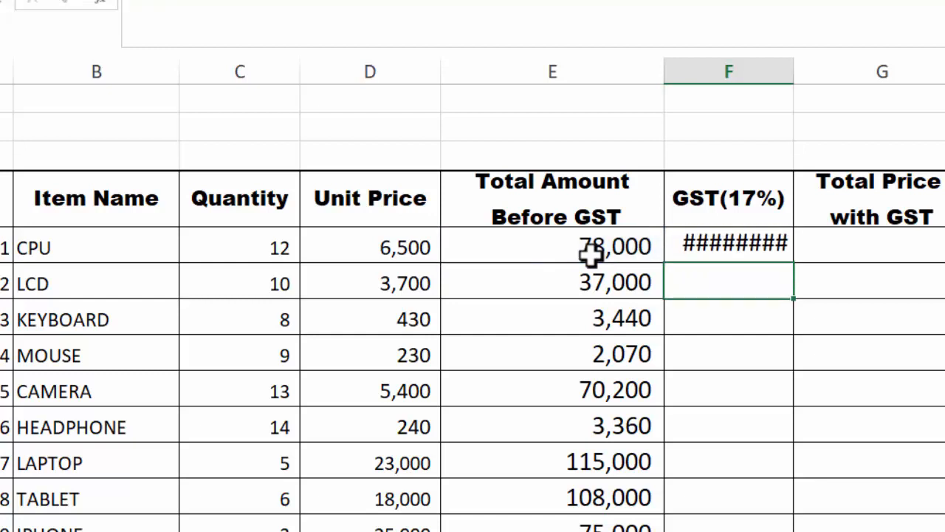
Step: Fit column F to its contents, fill the F5 formula down through the item rows and show the values without decimals
click(707, 242)
double_click(794, 73)
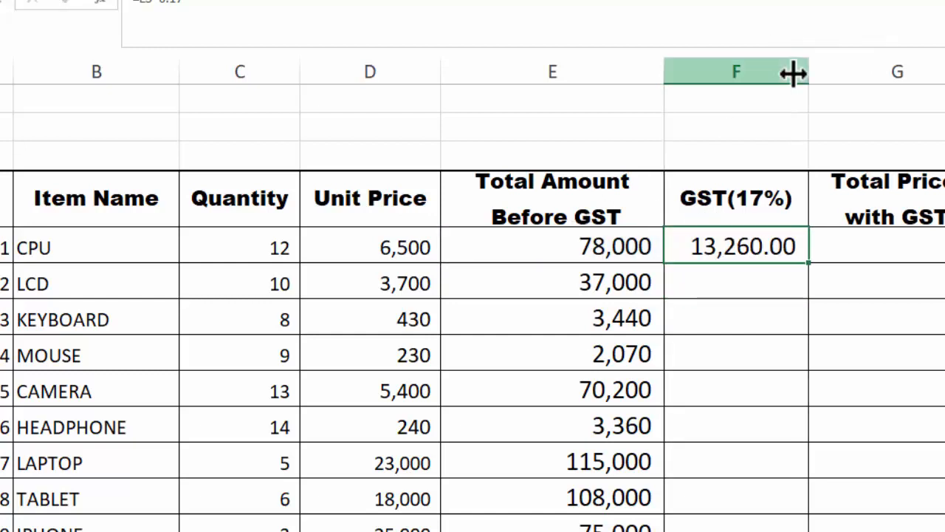
double_click(809, 263)
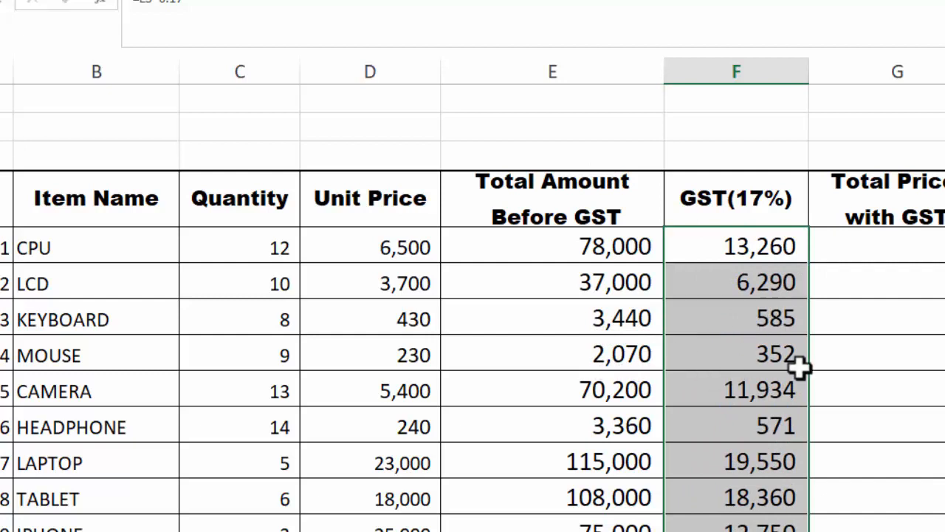
Step: Recalculate the CPU GST in F5 with =E5*17% and fill the formula down through the item rows
click(742, 246)
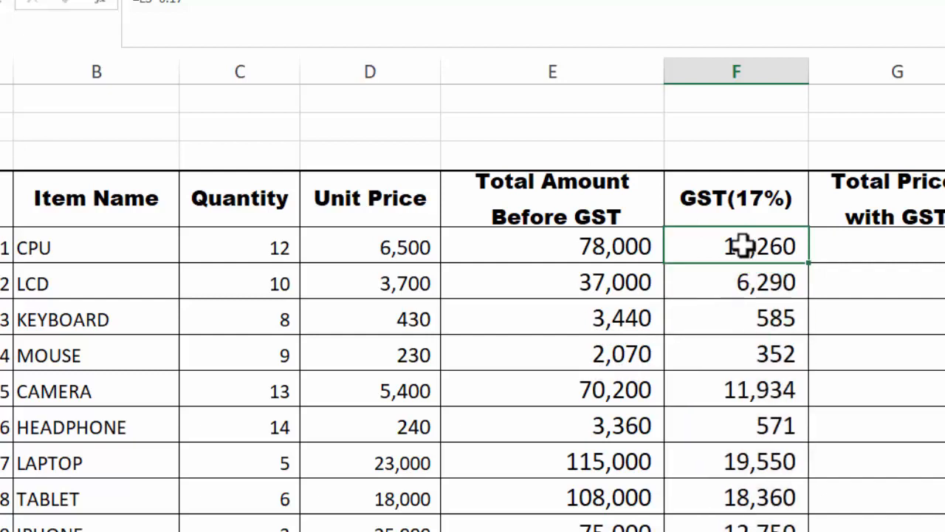
text(=)
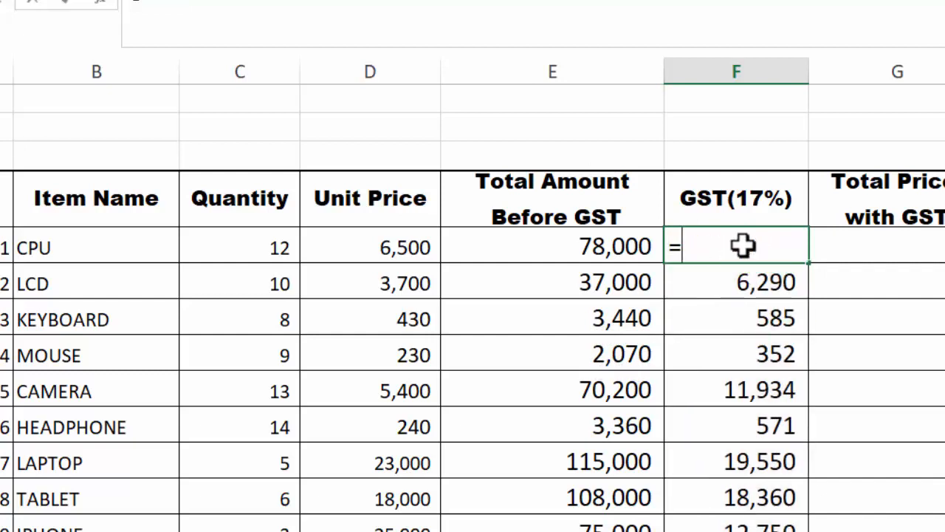
click(617, 246)
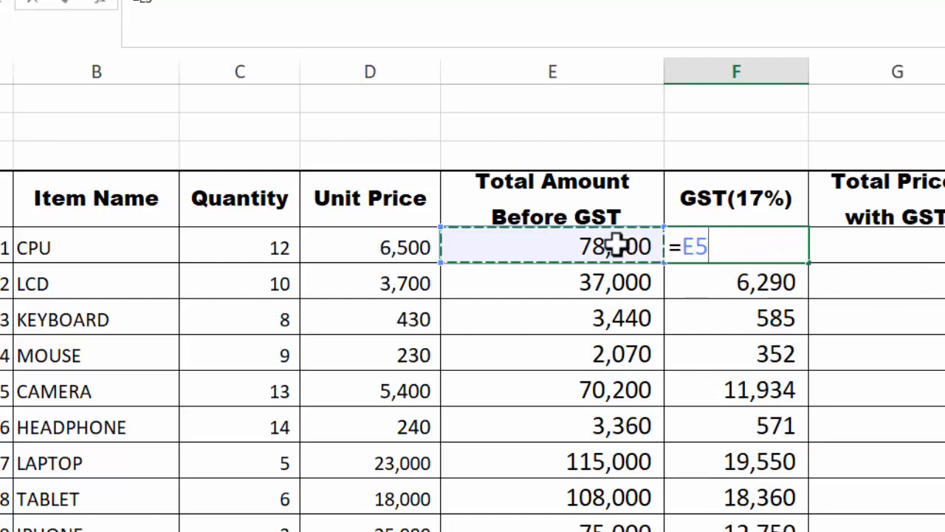
text(*)
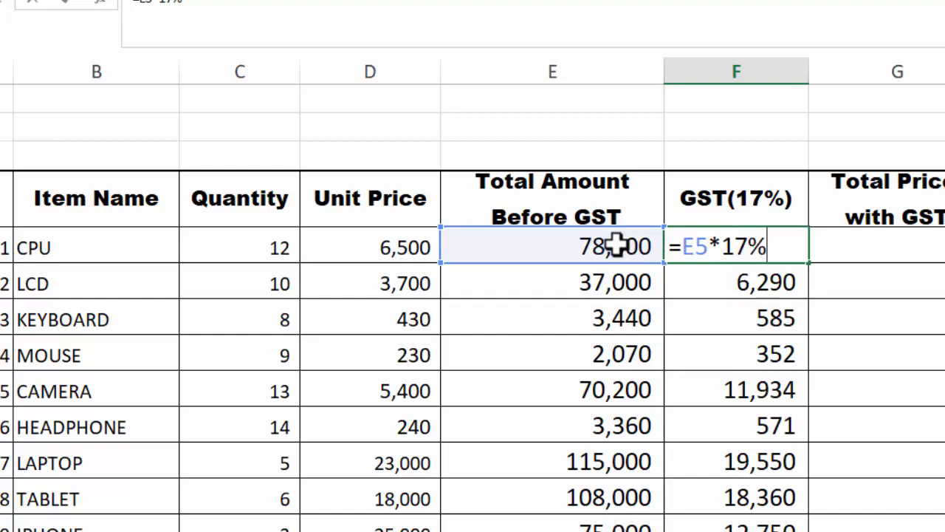
key(Return)
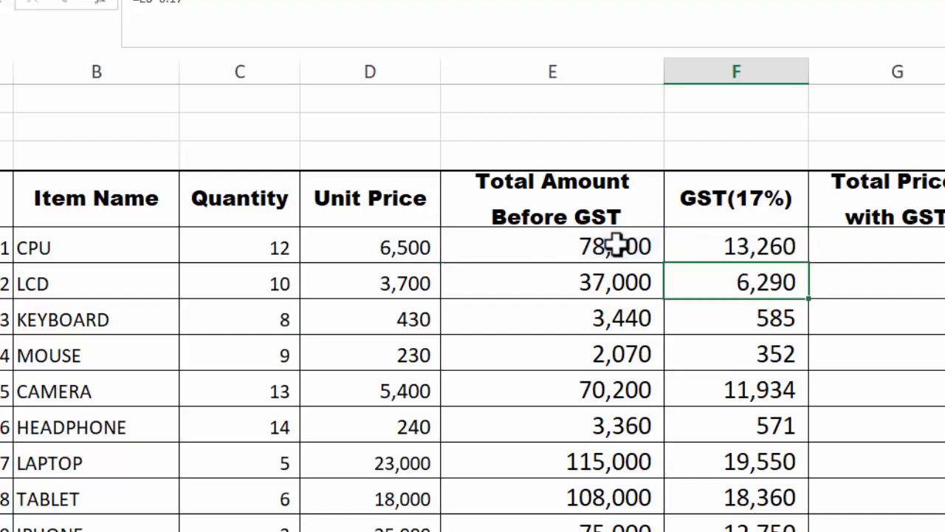
click(733, 236)
double_click(809, 261)
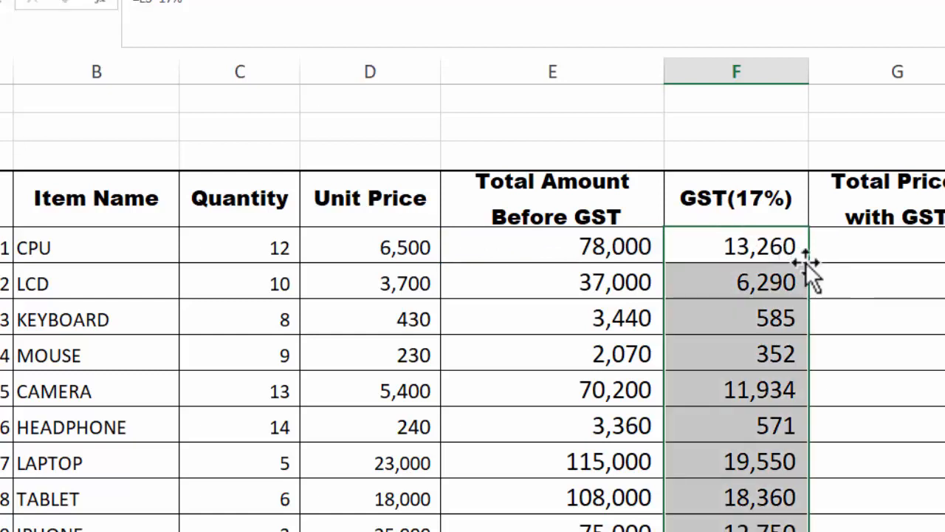
Step: Replace the CPU GST formula in F5 with =E5*17/100 and fill it down through the item rows
click(753, 247)
text(=)
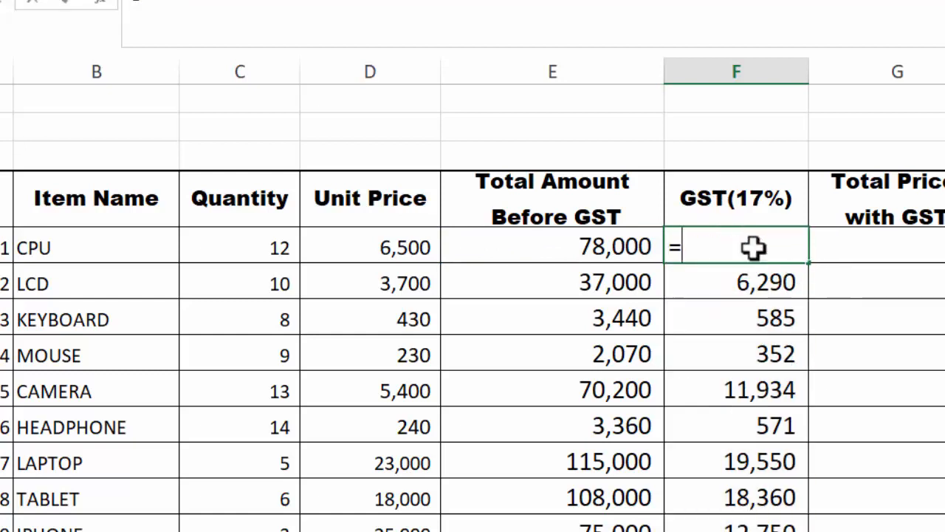
click(633, 244)
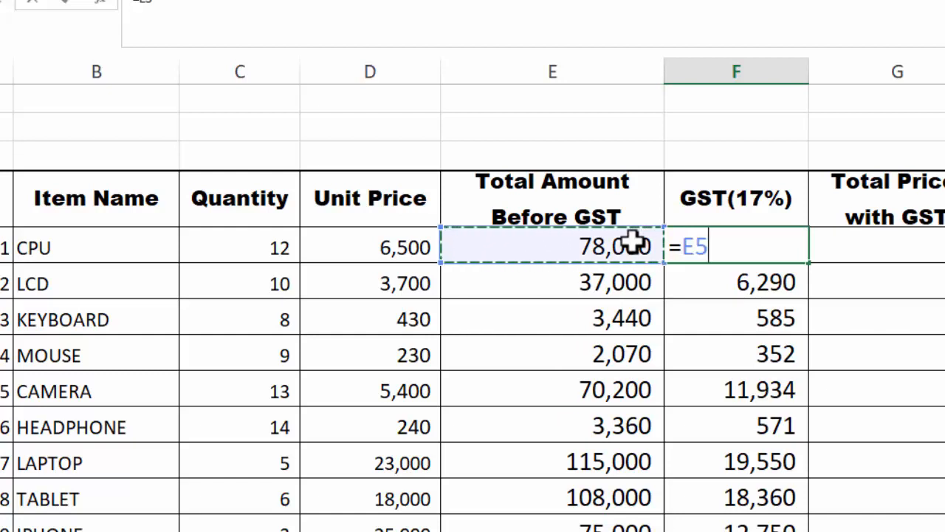
text(*)
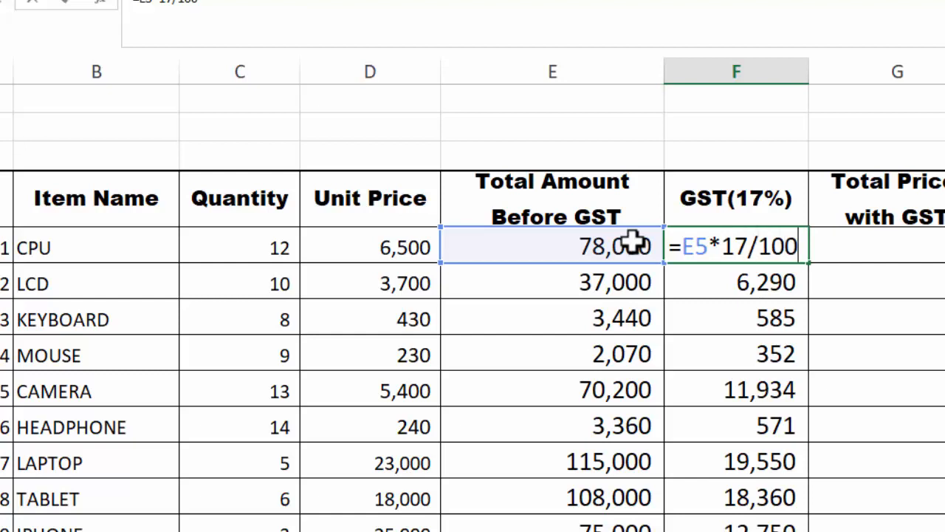
text(17/100)
key(Return)
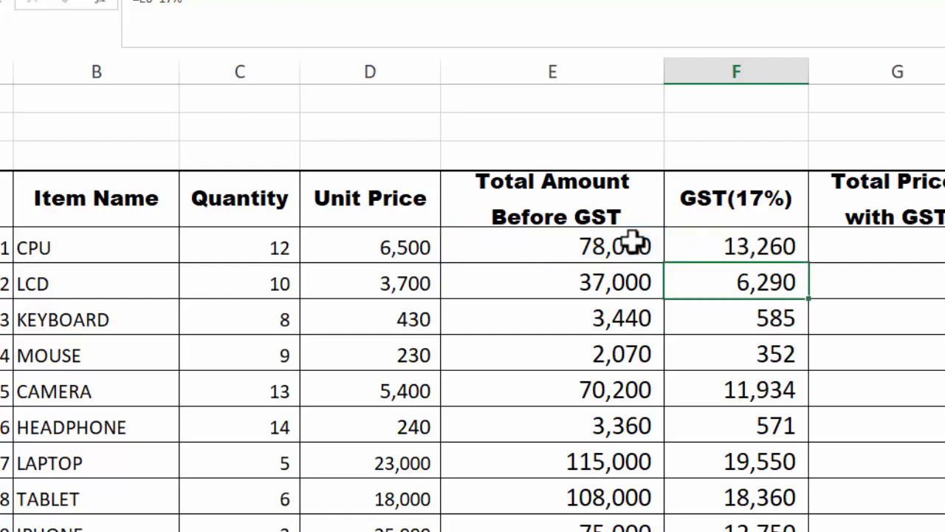
click(740, 238)
double_click(809, 262)
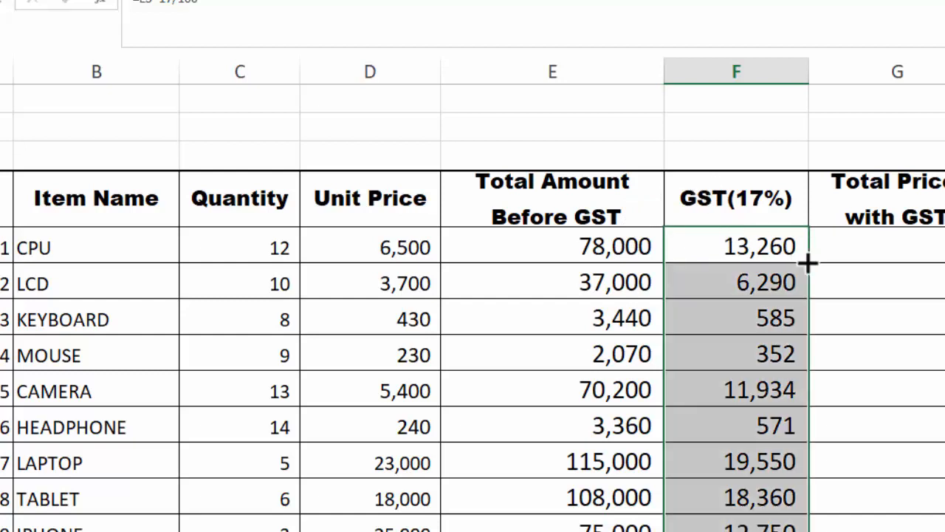
Step: Calculate the CPU total price with GST in G5 with =E5+F5 and fill the formula down through the item rows
click(849, 252)
text(=)
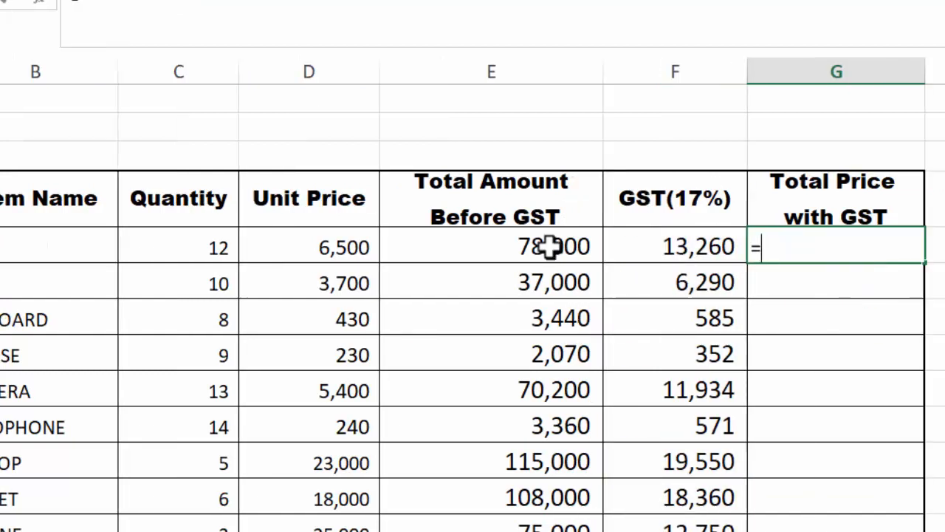
click(550, 247)
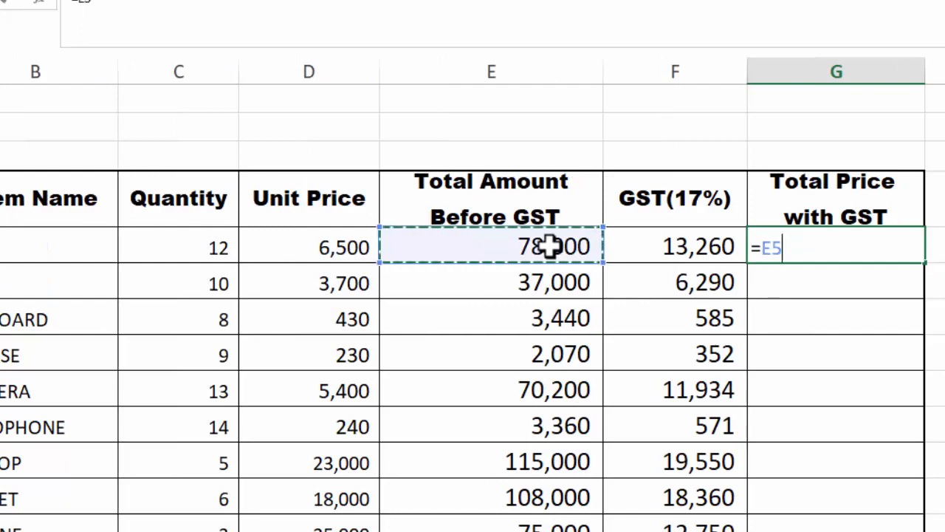
text(+)
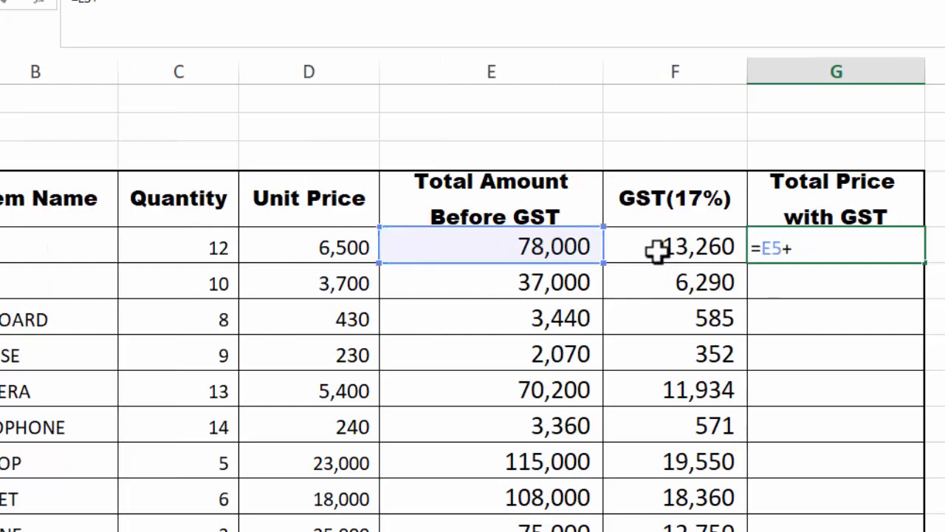
click(692, 246)
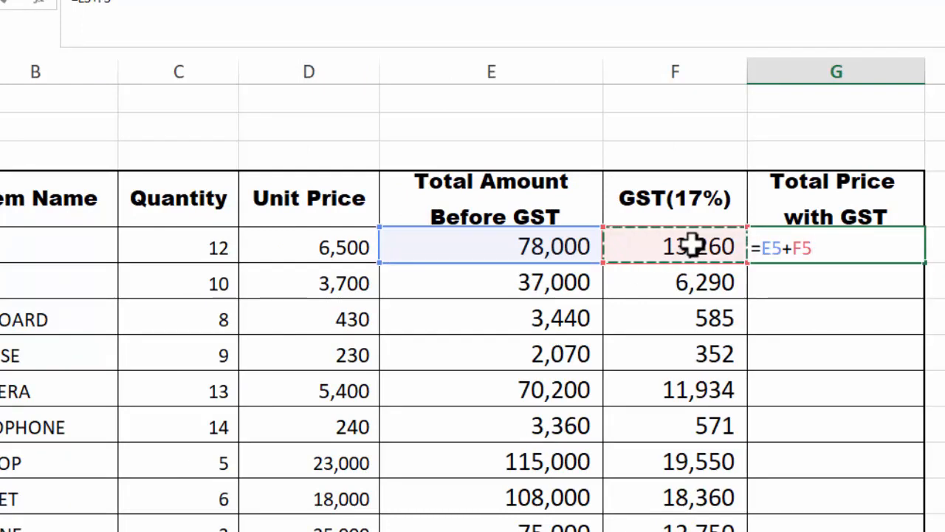
key(Return)
click(855, 233)
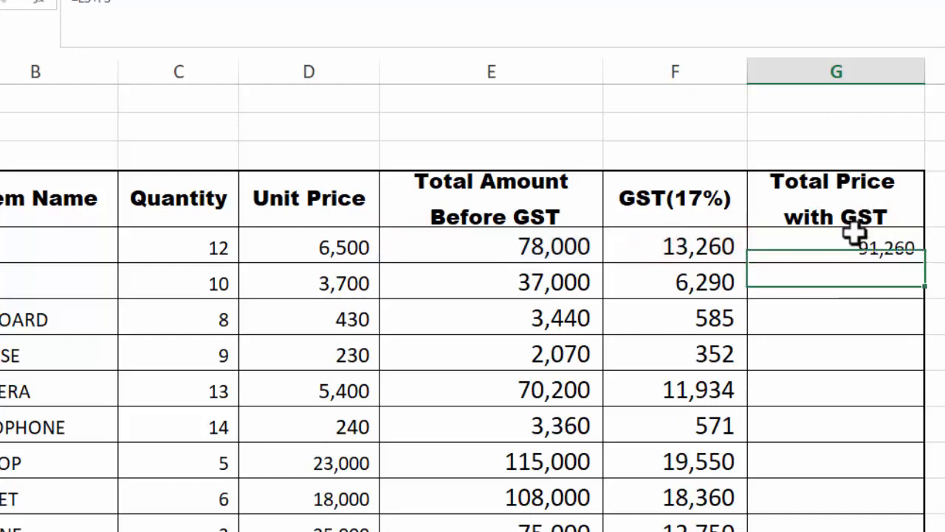
double_click(928, 260)
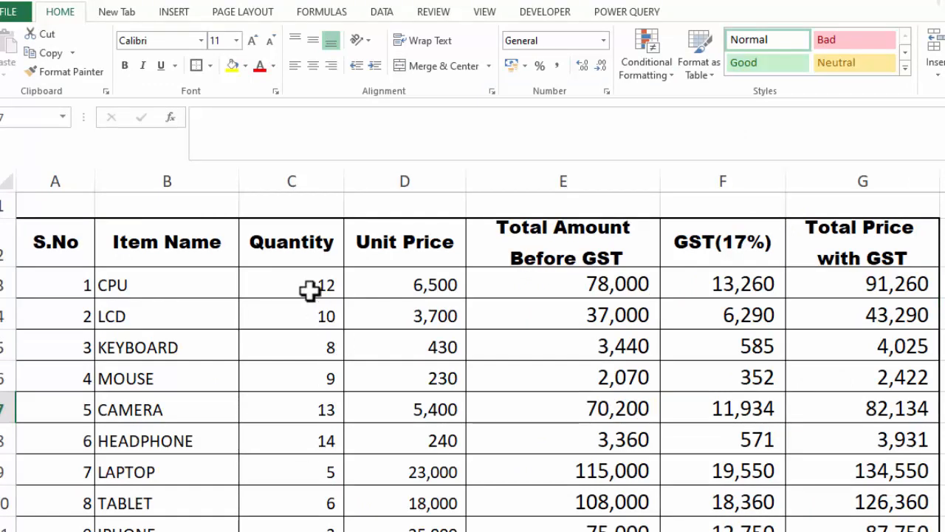
Step: Increase the font size of the Quantity values to 14
drag(310, 291, 302, 528)
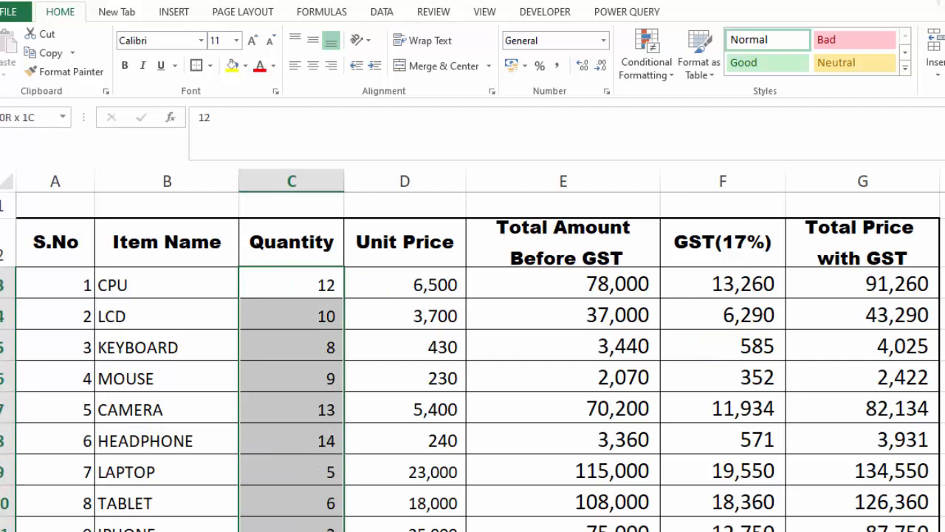
click(254, 41)
click(259, 41)
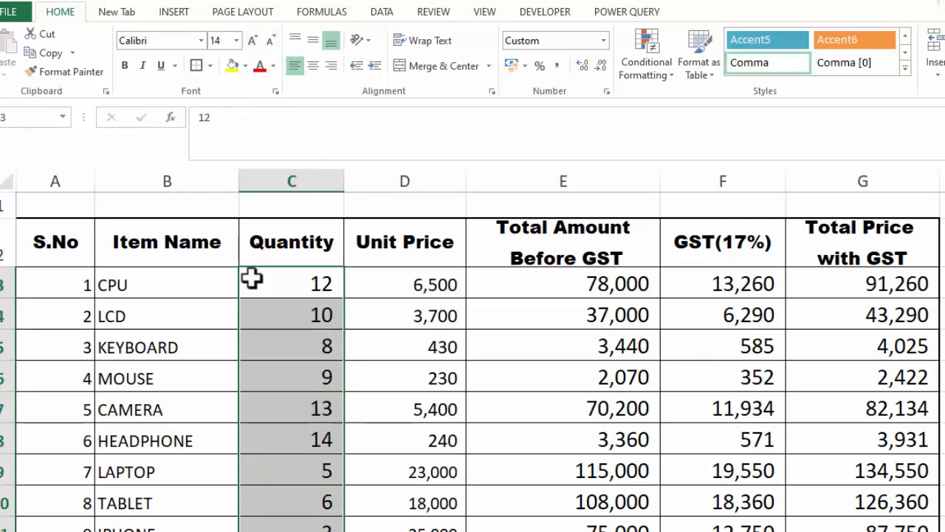
Step: Give the header row from S.No to Total Price with GST a standard blue fill and white text
drag(85, 245, 794, 237)
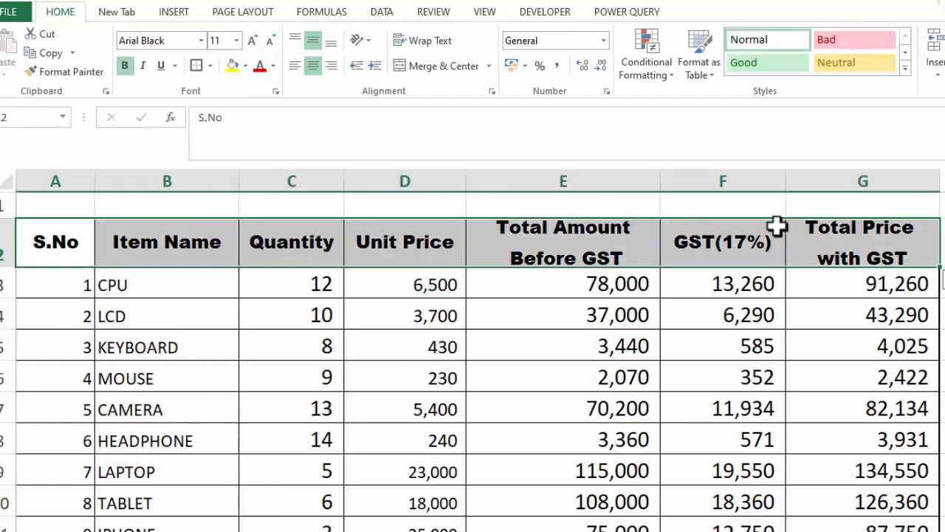
click(247, 65)
click(328, 192)
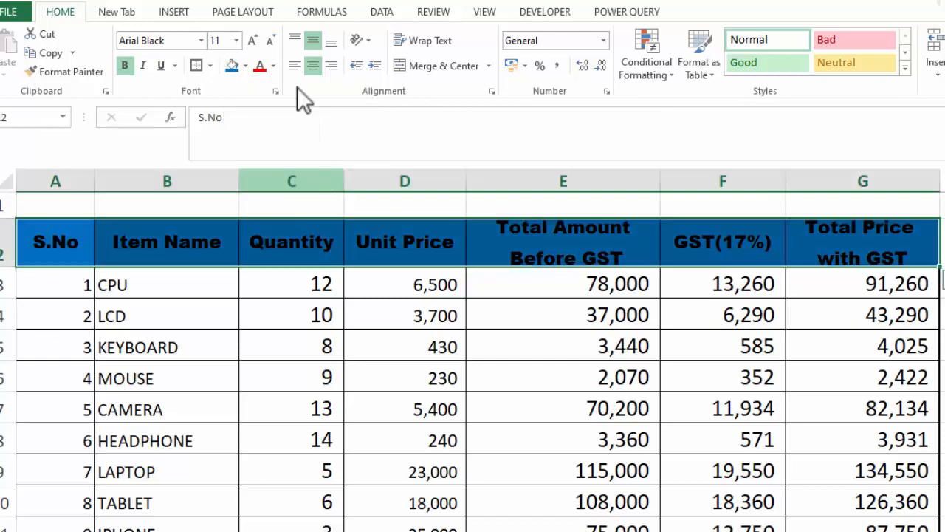
click(273, 66)
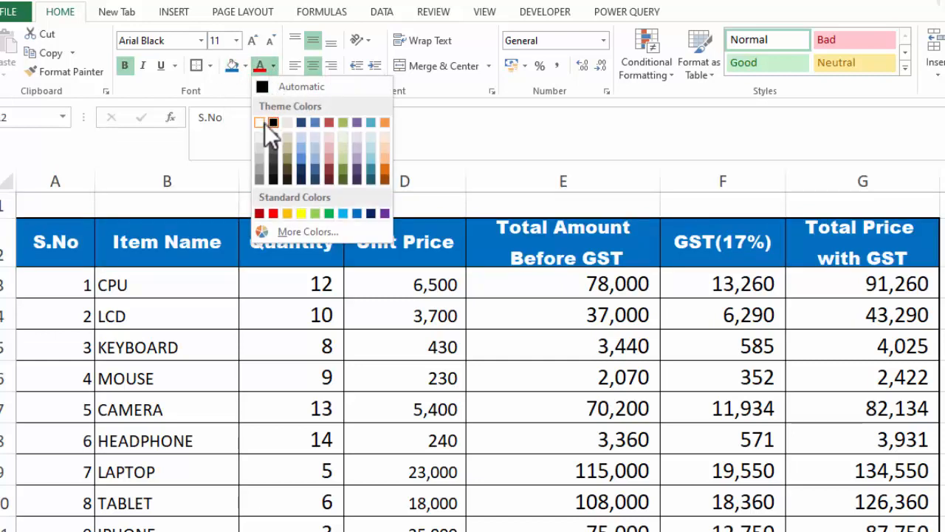
click(262, 122)
Step: Change the header row's fill to standard orange and its text colour to black
click(246, 65)
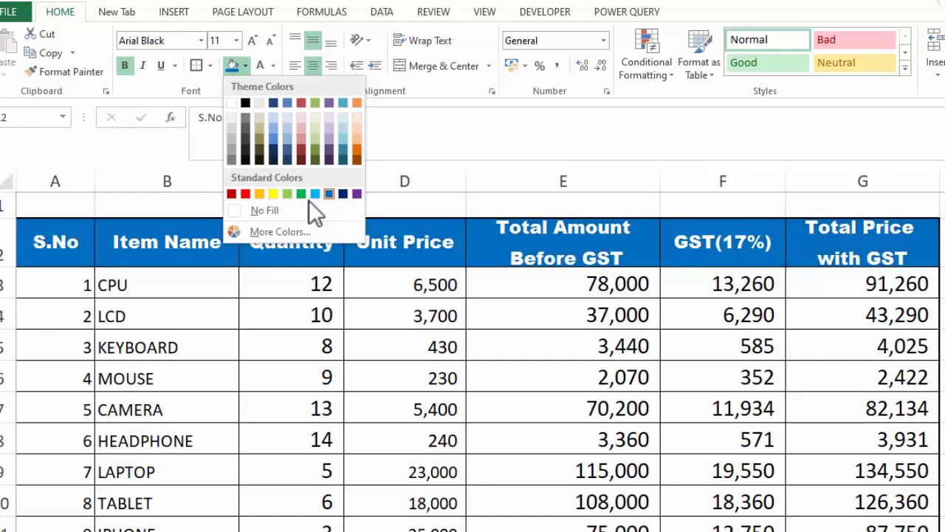
click(258, 194)
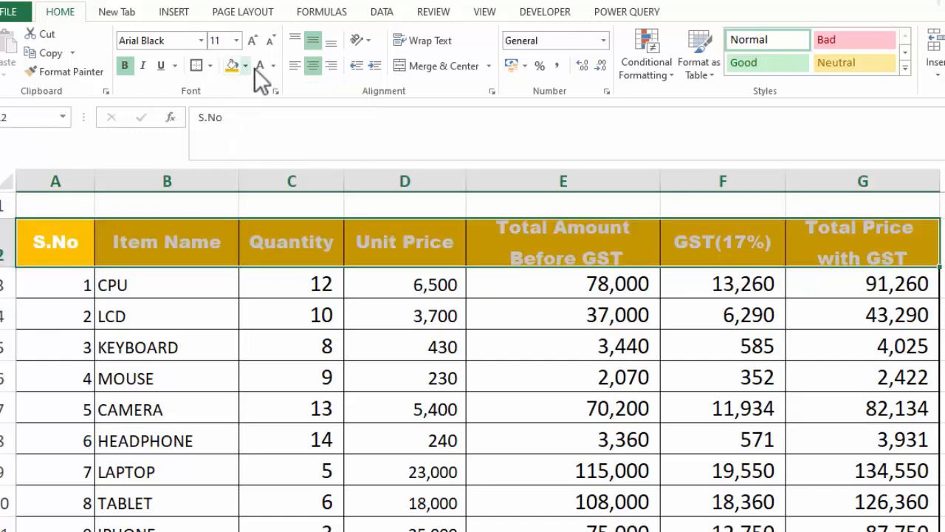
click(274, 68)
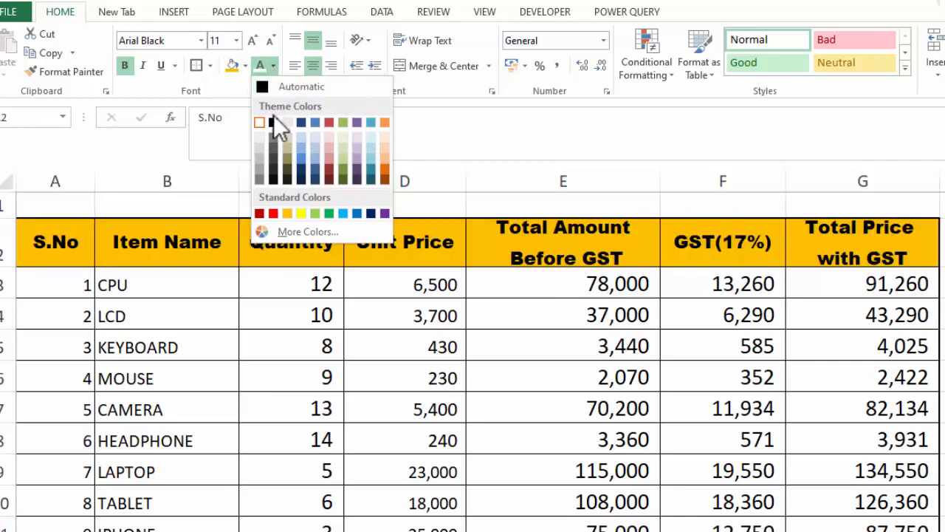
click(274, 119)
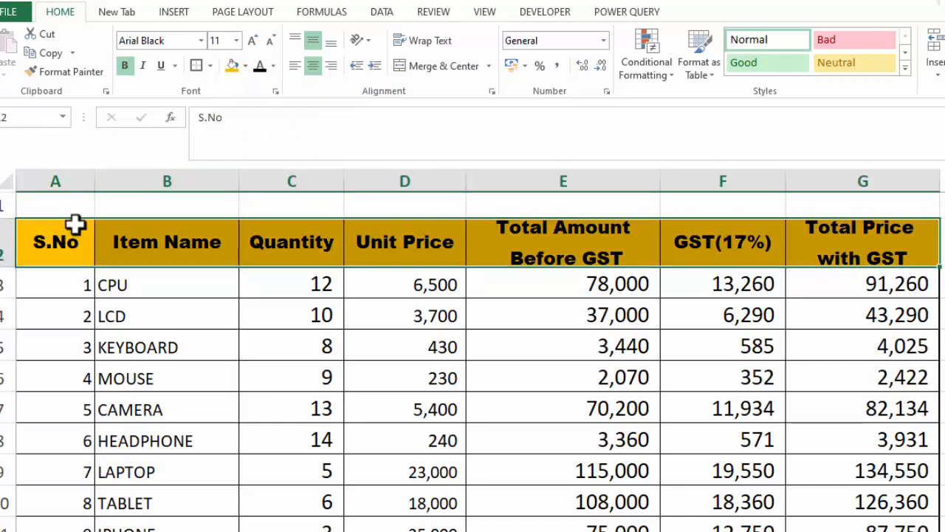
Step: Set the header row's font to Arial Narrow and increase its size to 12
click(202, 40)
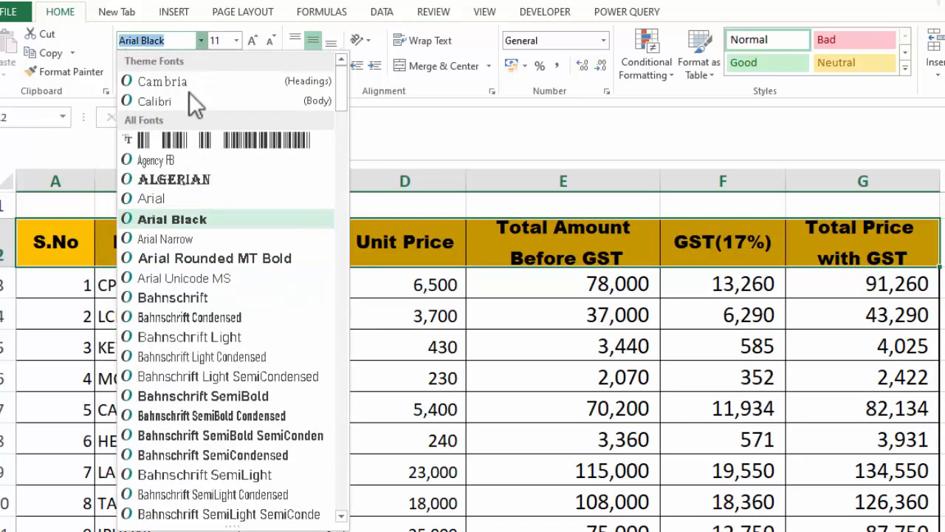
click(178, 235)
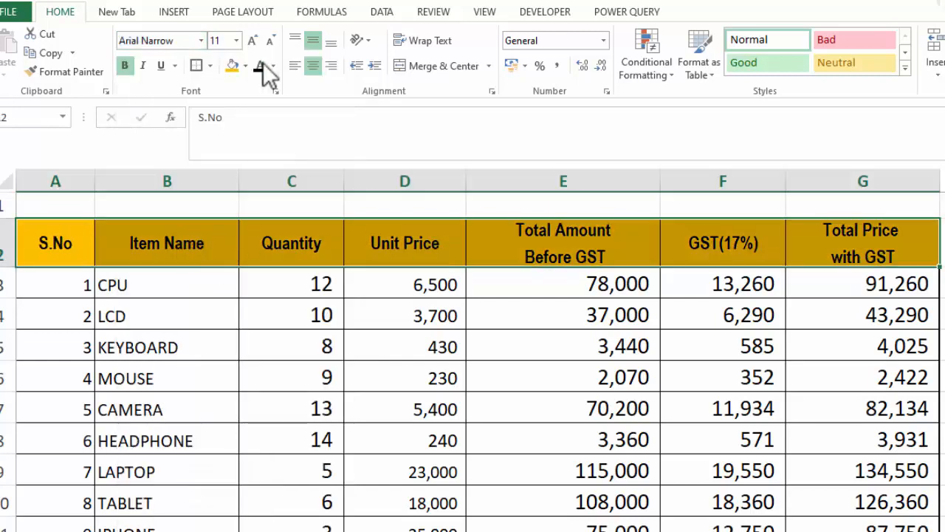
click(252, 42)
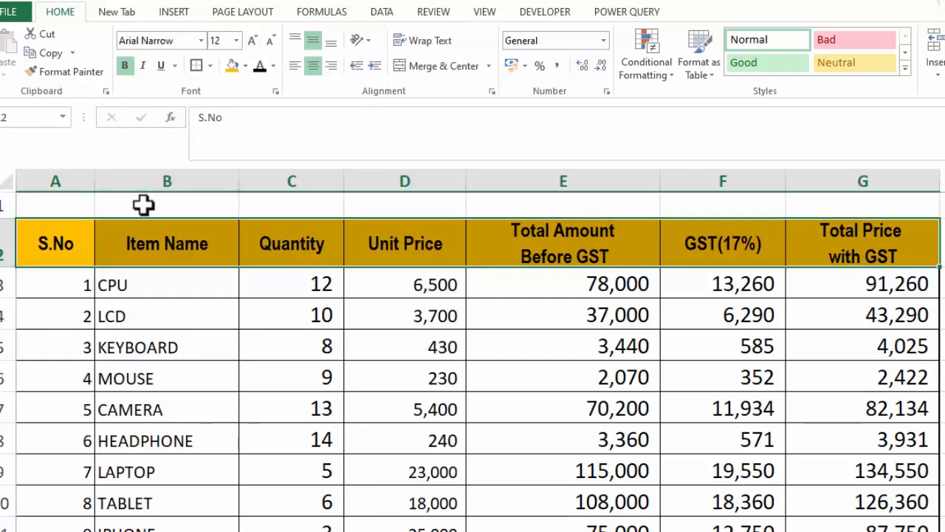
click(52, 315)
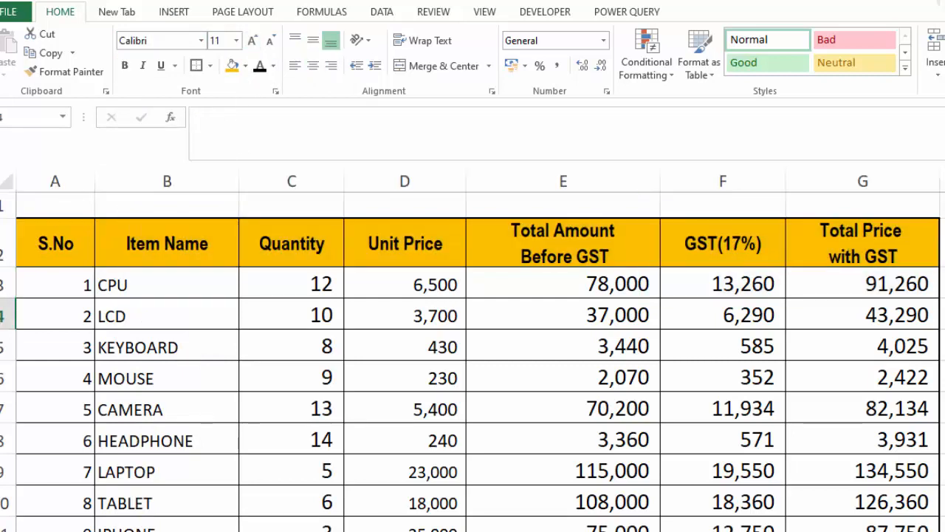
Step: Reduce the height of header row 2 slightly and set the header text size to 11
drag(6, 264, 6, 259)
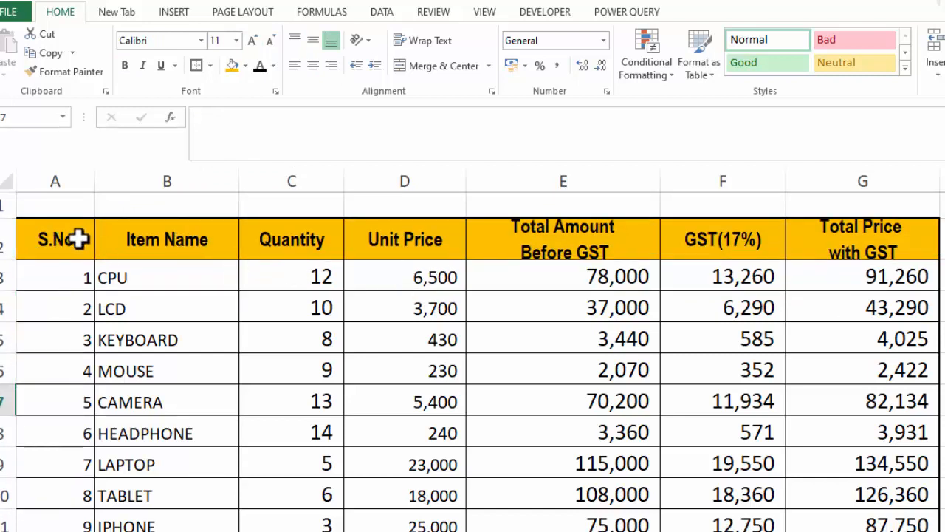
drag(76, 240, 853, 235)
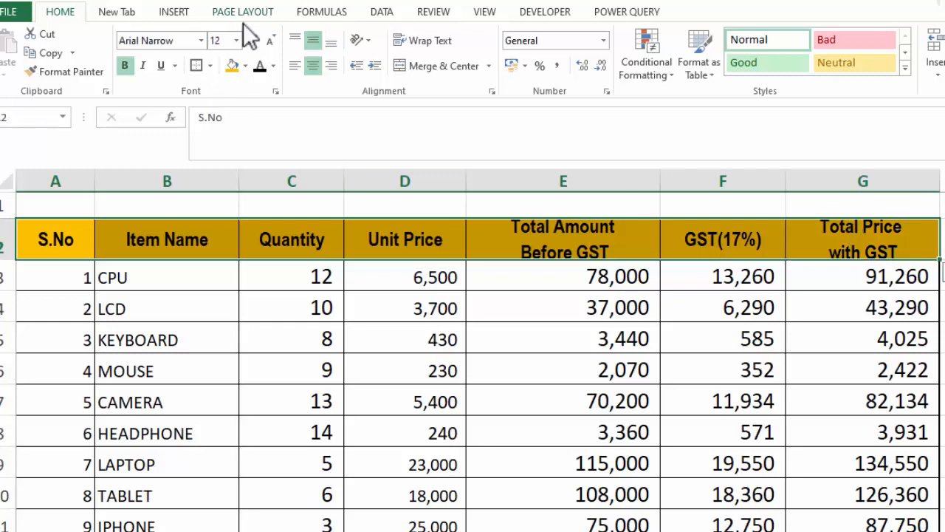
click(271, 45)
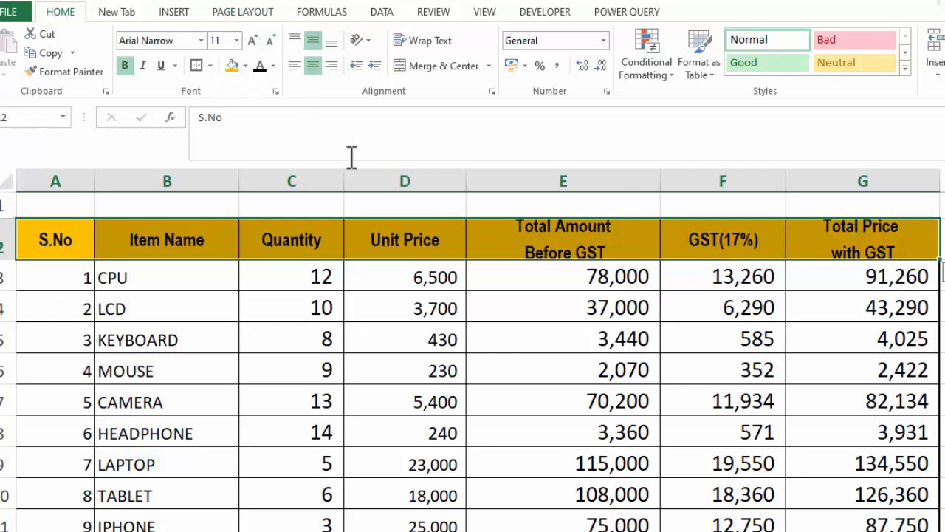
Step: AutoFit the widths of the Total Amount Before GST, Unit Price, Quantity and Item Name columns to their contents
double_click(661, 180)
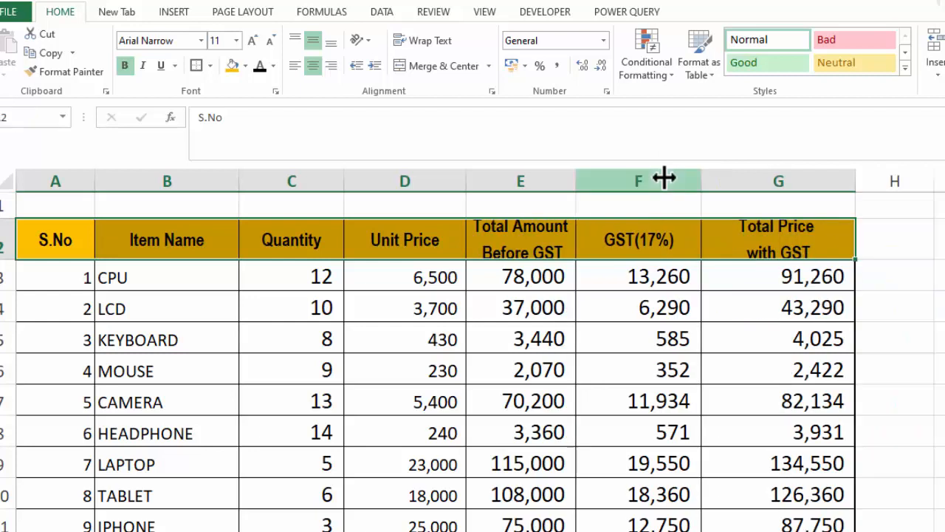
double_click(464, 178)
double_click(344, 179)
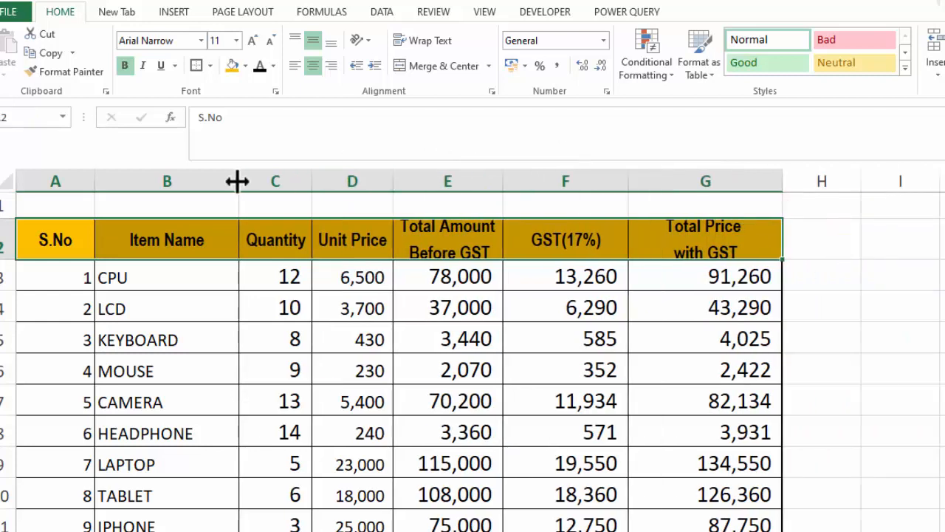
double_click(238, 181)
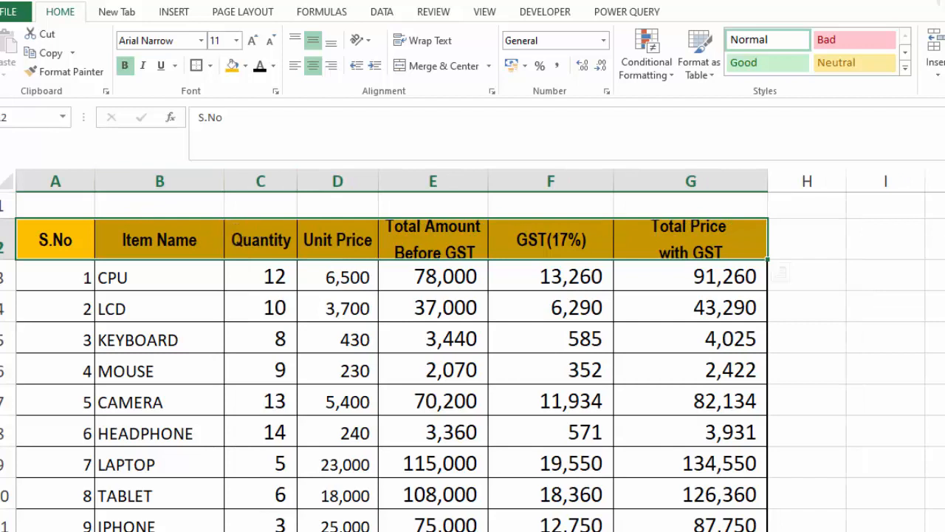
click(939, 306)
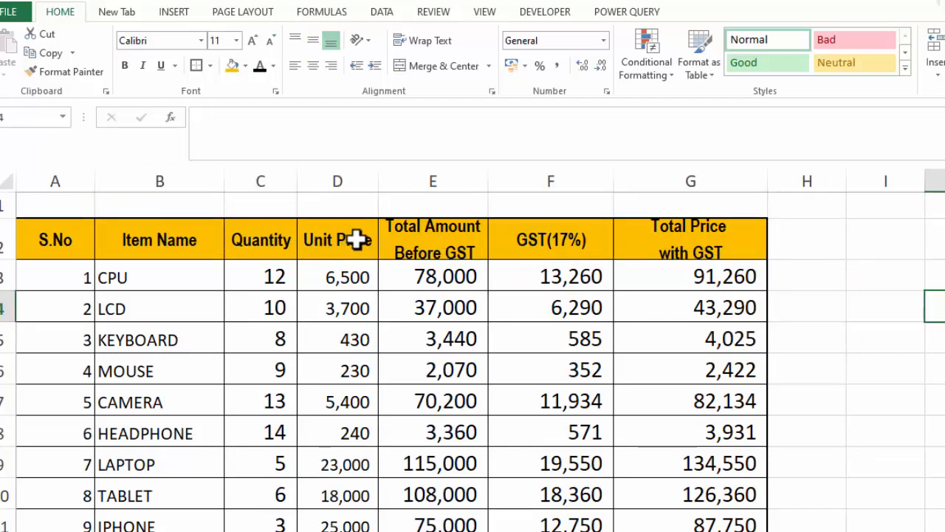
drag(431, 232, 714, 240)
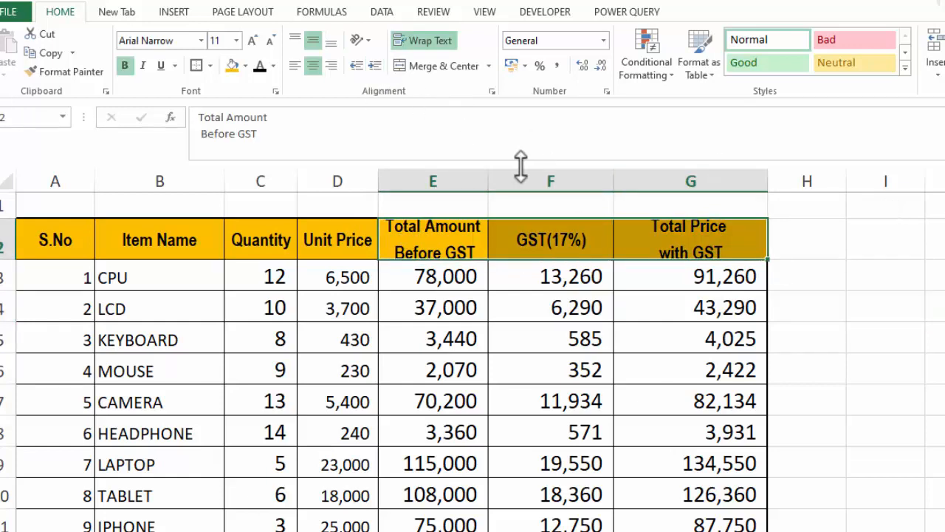
click(943, 239)
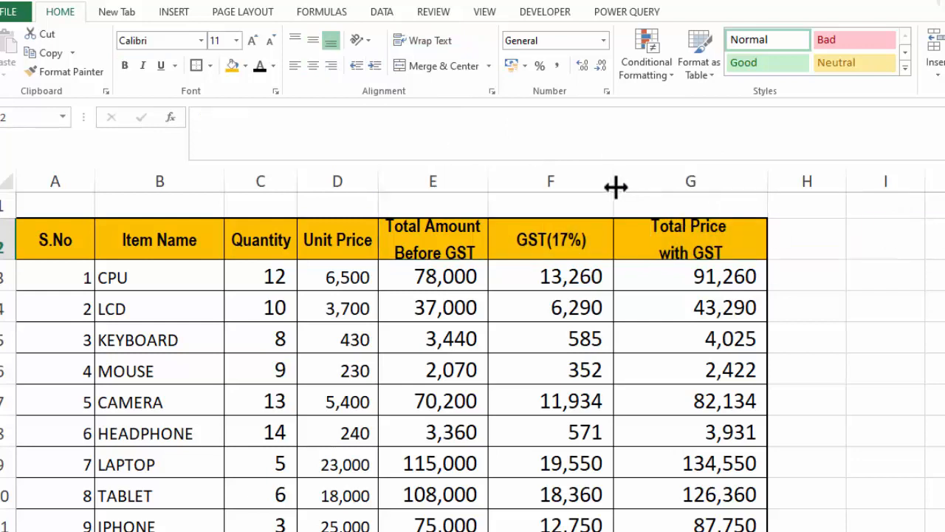
click(943, 369)
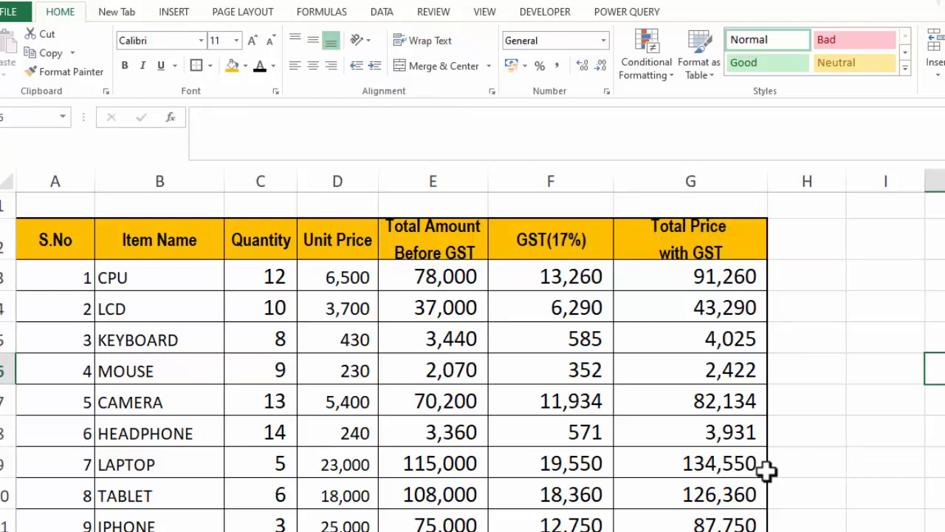
Step: Total the quantities in C14 with =SUM(C3:C13) and fill the formula across the TOTAL row to G14
click(294, 483)
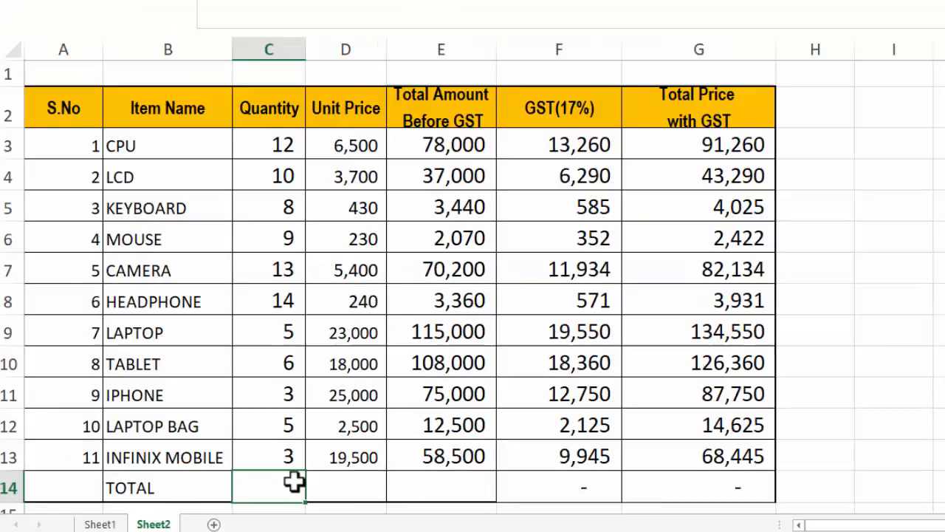
key(alt+equal)
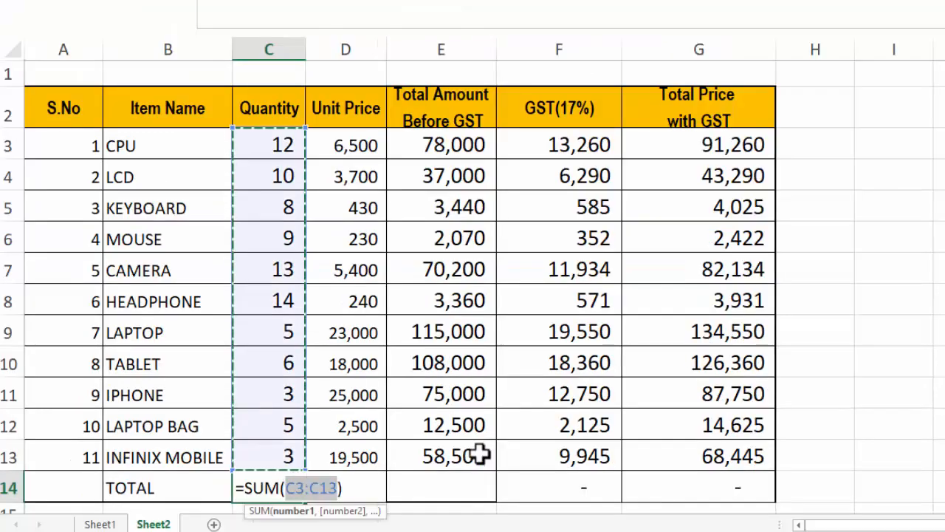
key(Return)
click(270, 458)
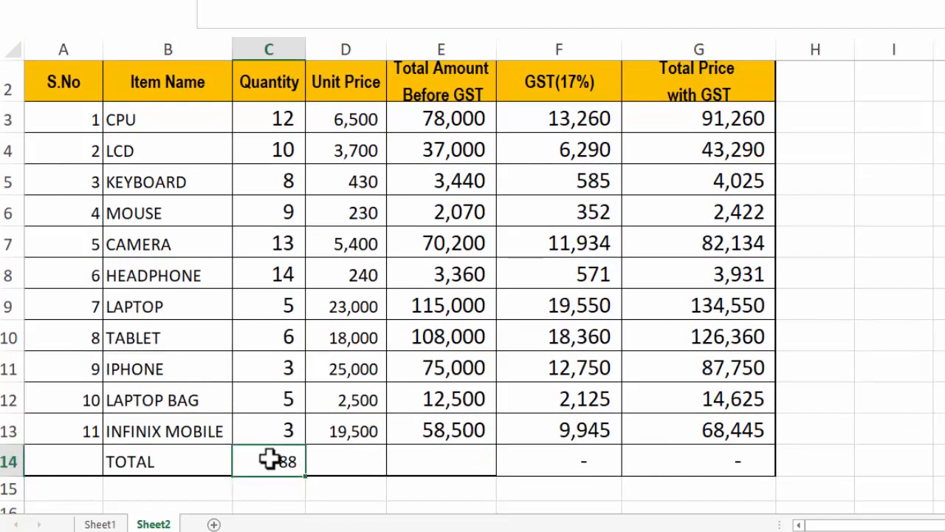
drag(309, 476, 759, 475)
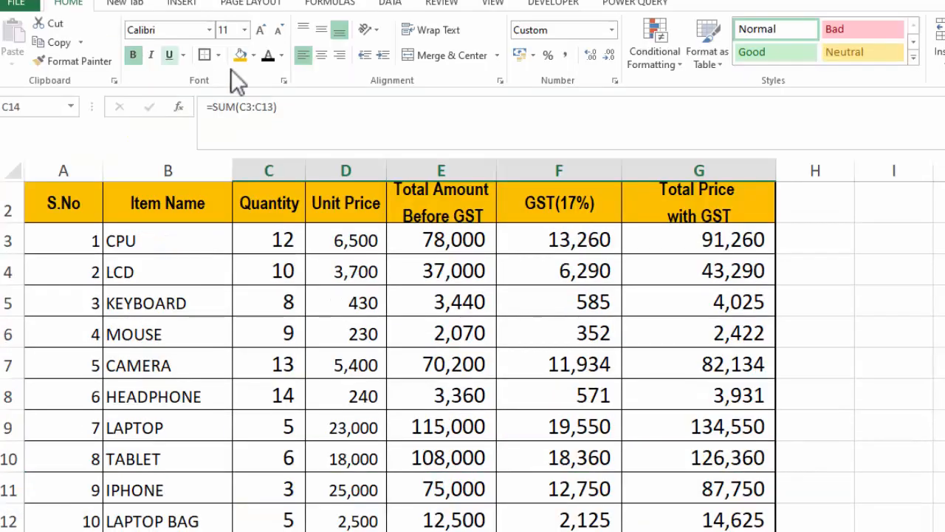
click(936, 158)
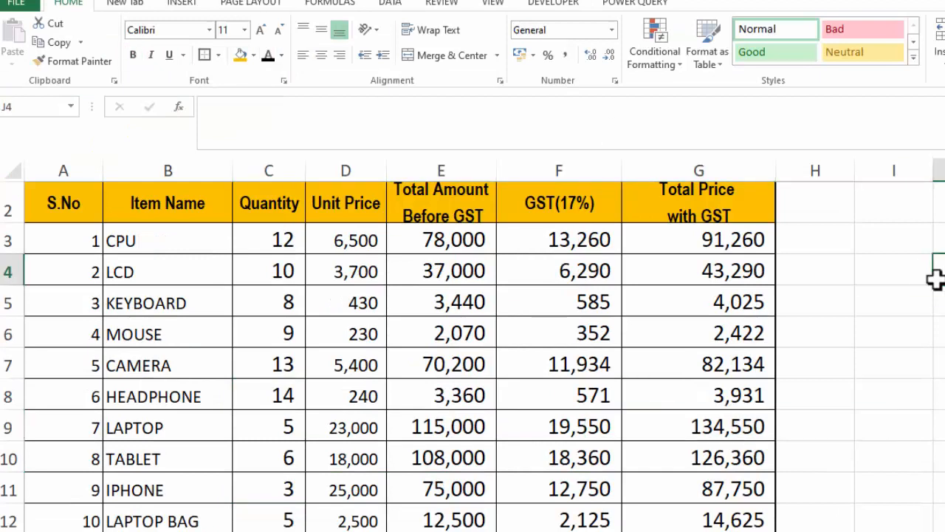
drag(64, 531, 699, 531)
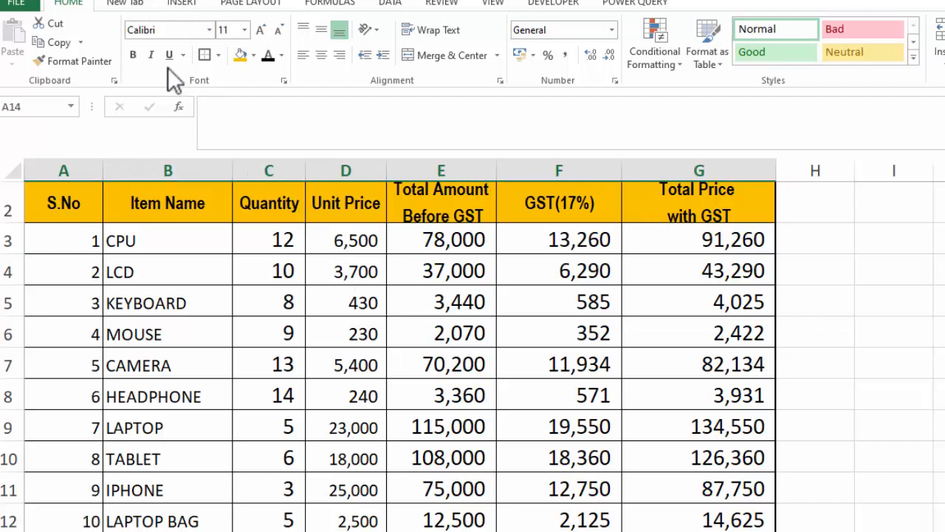
click(849, 325)
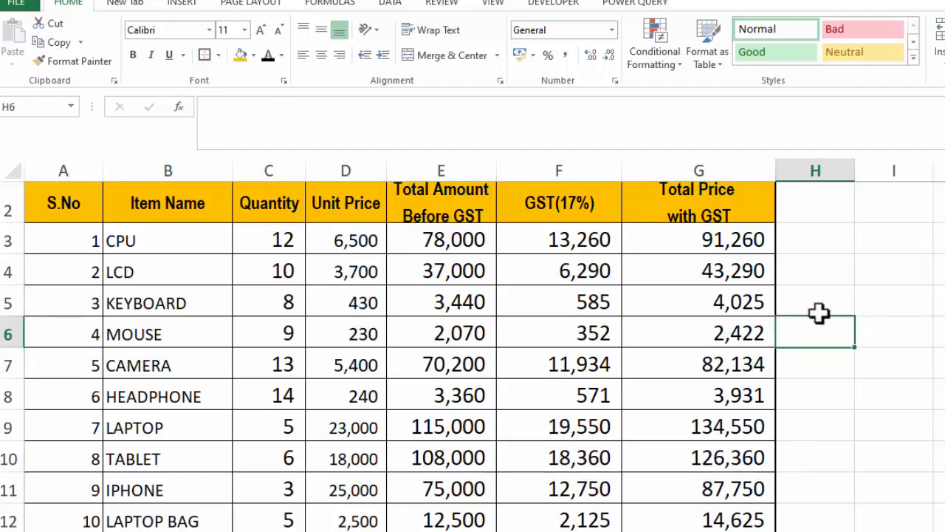